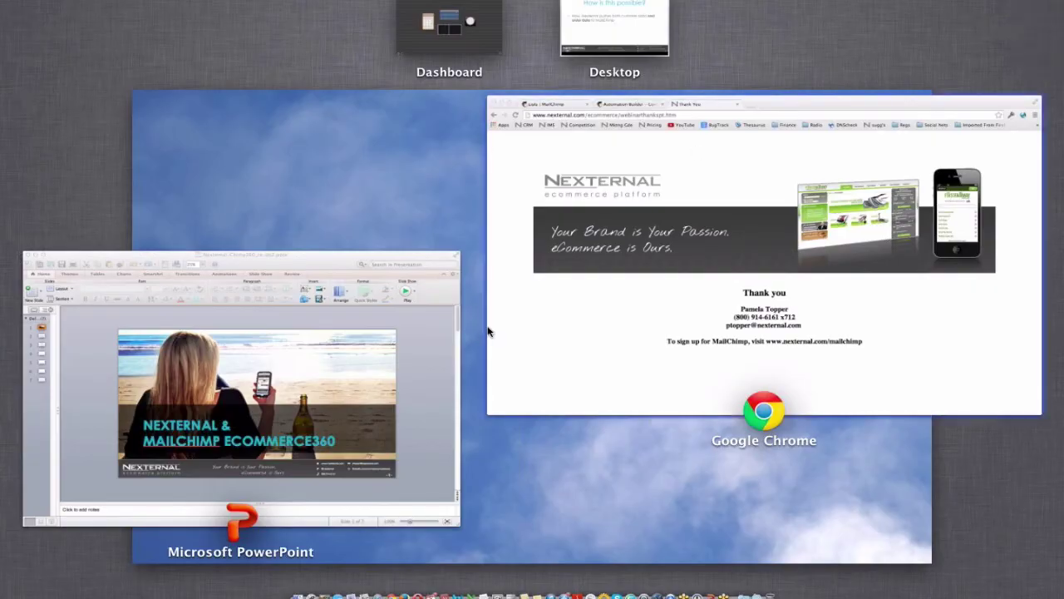
Switch to Google Chrome and open the Your Company's Ecommerce Customers list in MailChimp.
left_click(622, 267)
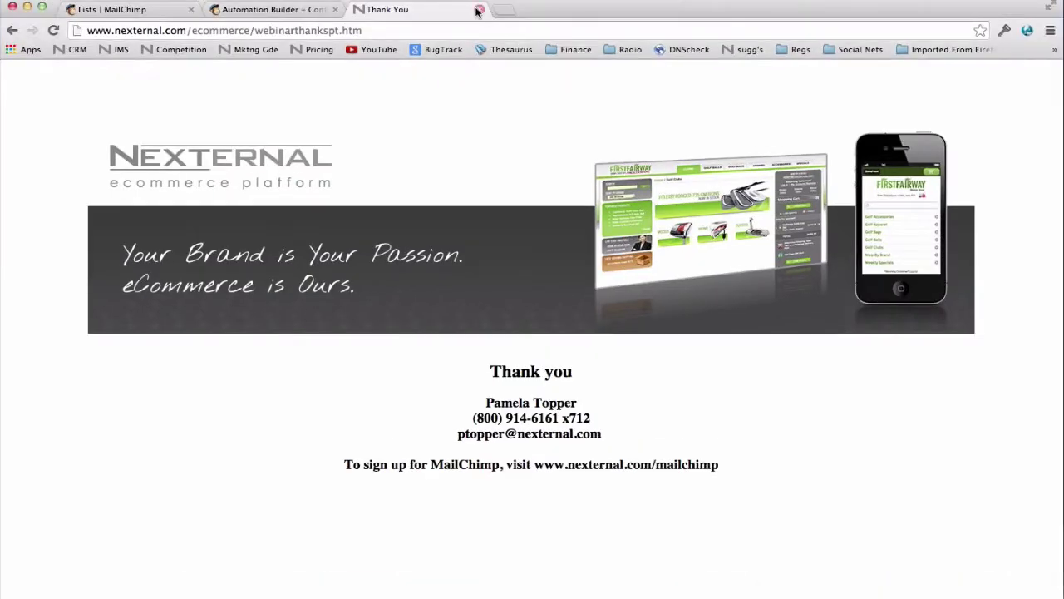
left_click(87, 10)
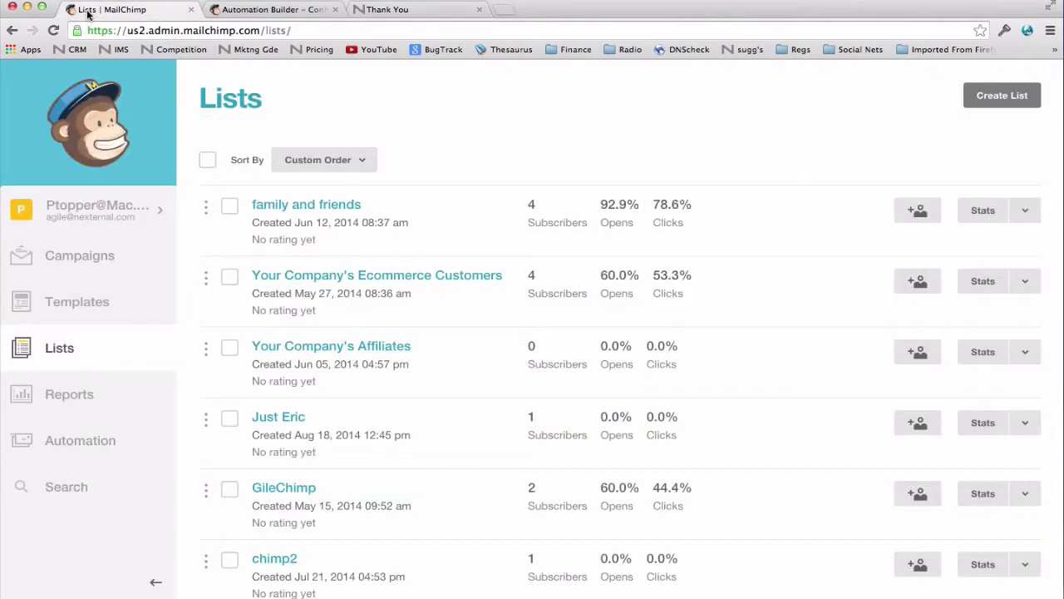
left_click(447, 278)
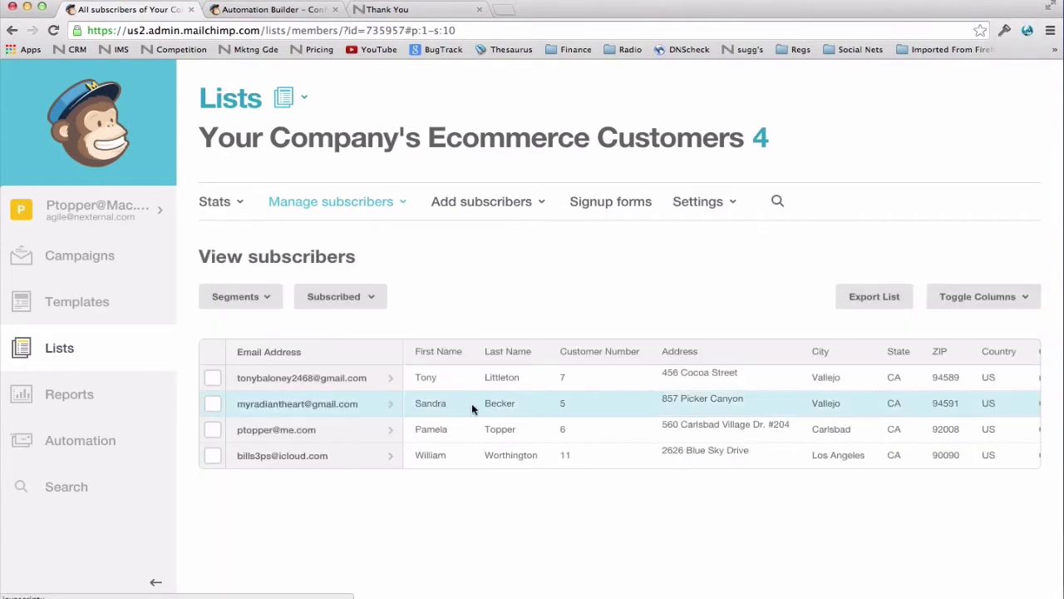
Open the profile of the second subscriber in the list and review the subscriber details, including customer type and last order date.
left_click(318, 405)
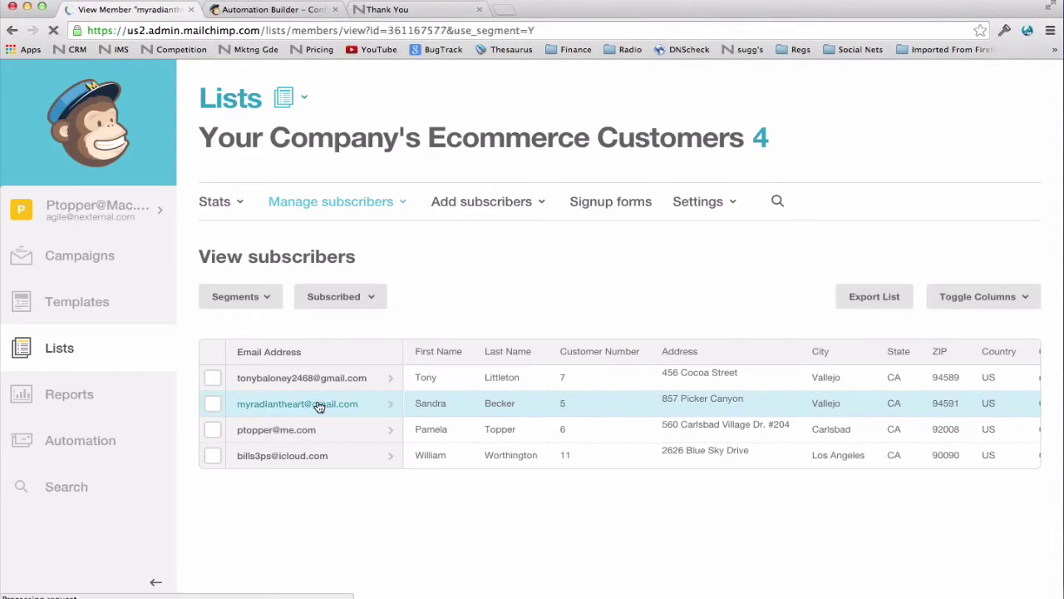
scroll(695, 333, "down", 5)
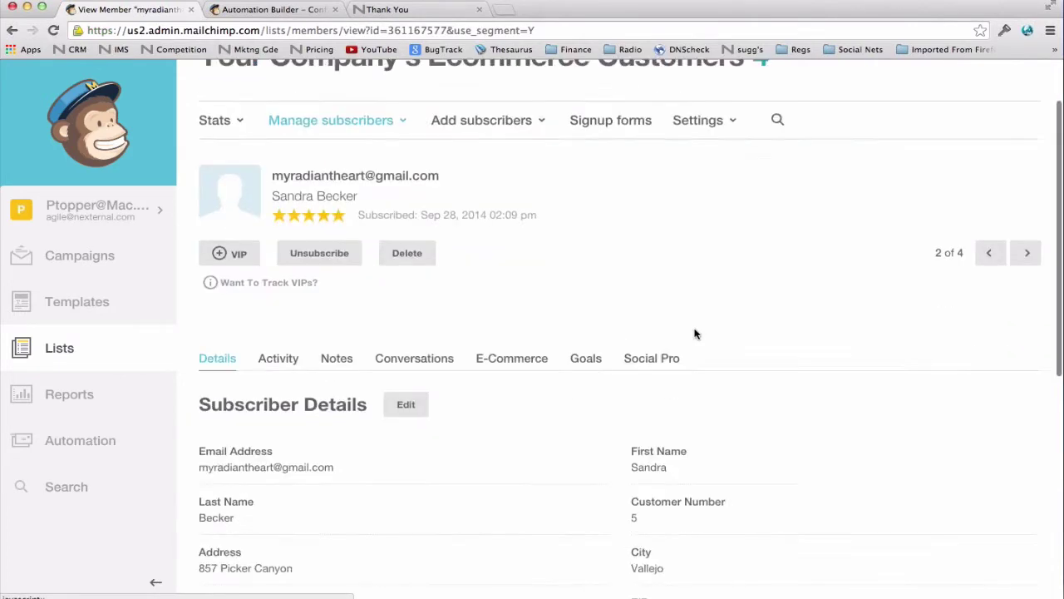
scroll(781, 316, "down", 4)
scroll(782, 319, "down", 4)
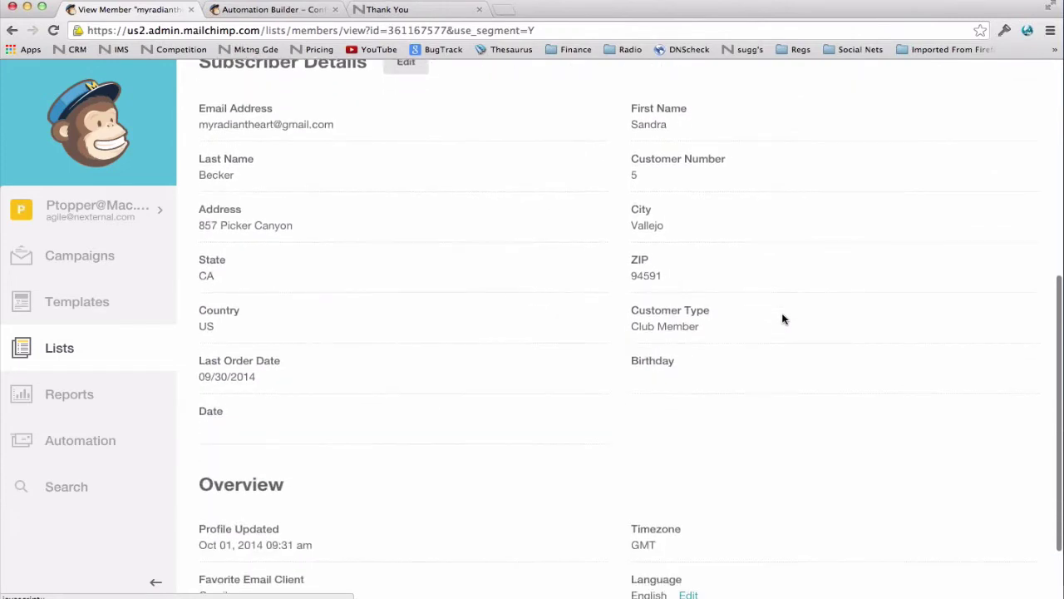
scroll(782, 318, "up", 3)
scroll(781, 318, "up", 5)
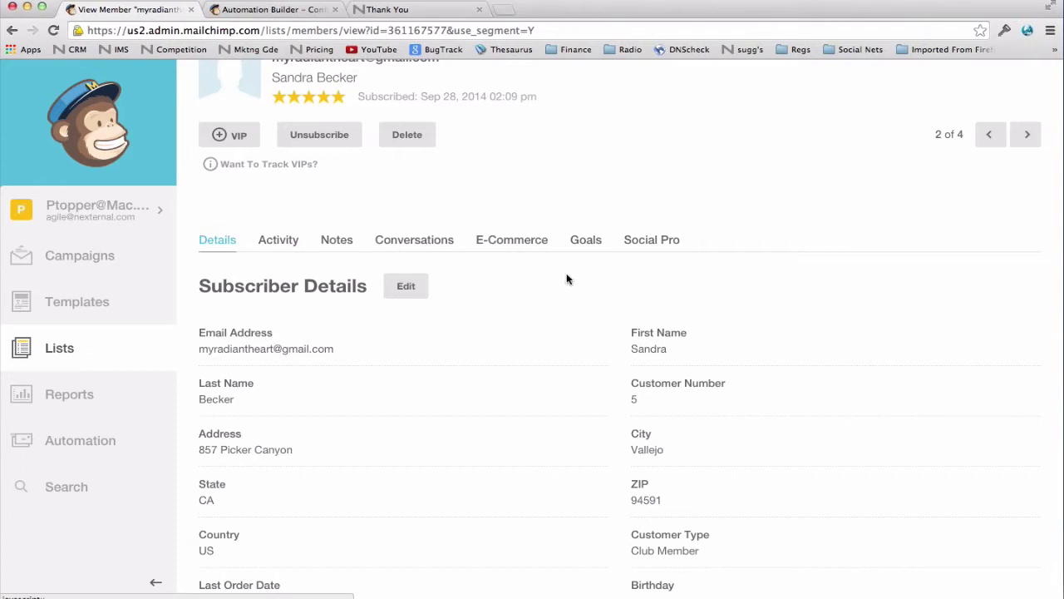
Review the subscriber's e-commerce orders and the Ecommerce360 report of the Buy 6 Get 6 - Pinot Grigio Special campaign.
left_click(517, 243)
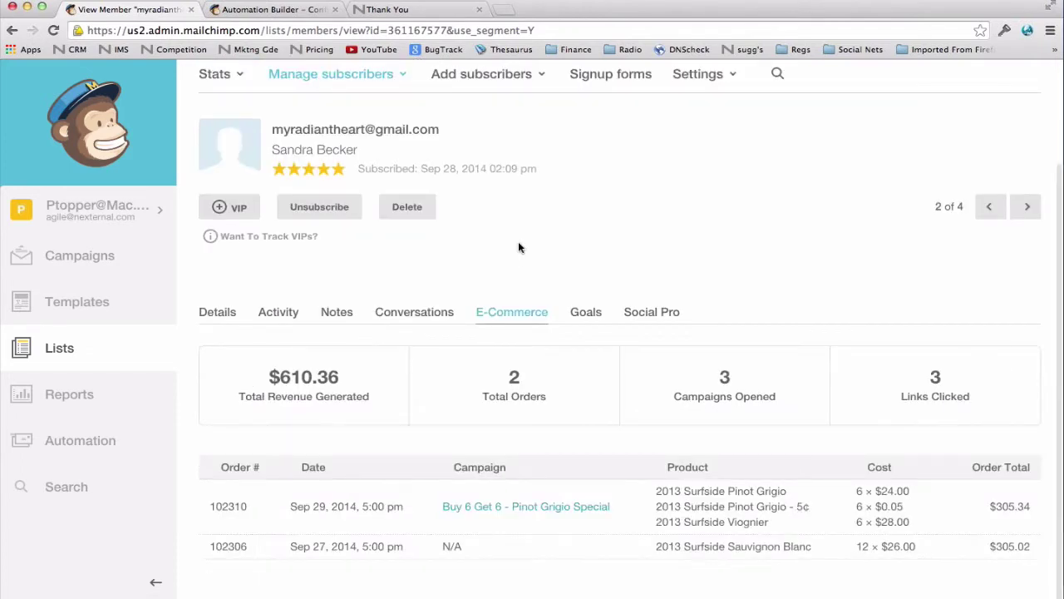
scroll(518, 247, "down", 1)
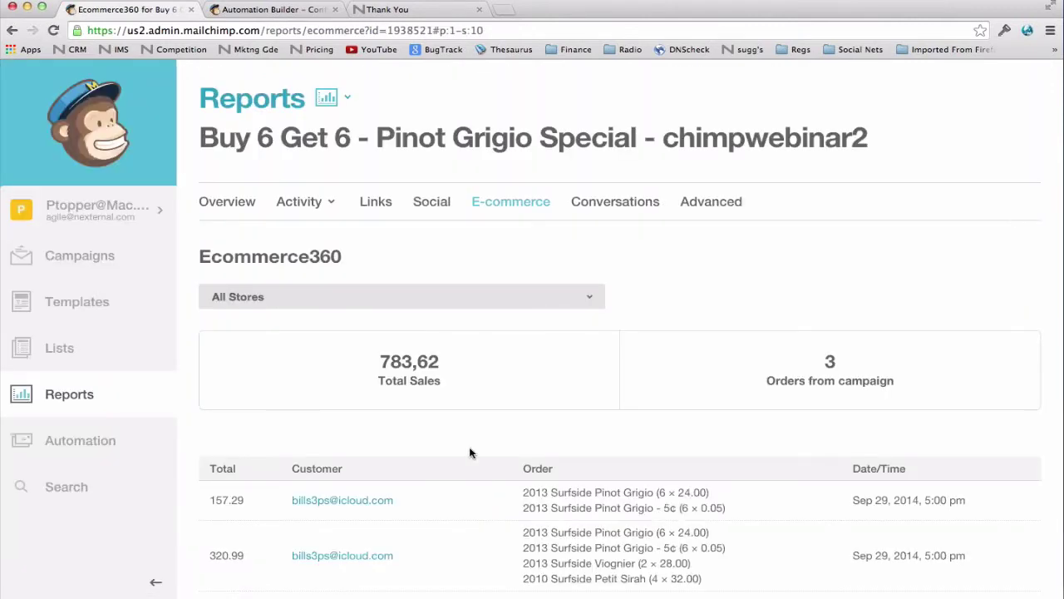
scroll(470, 452, "down", 2)
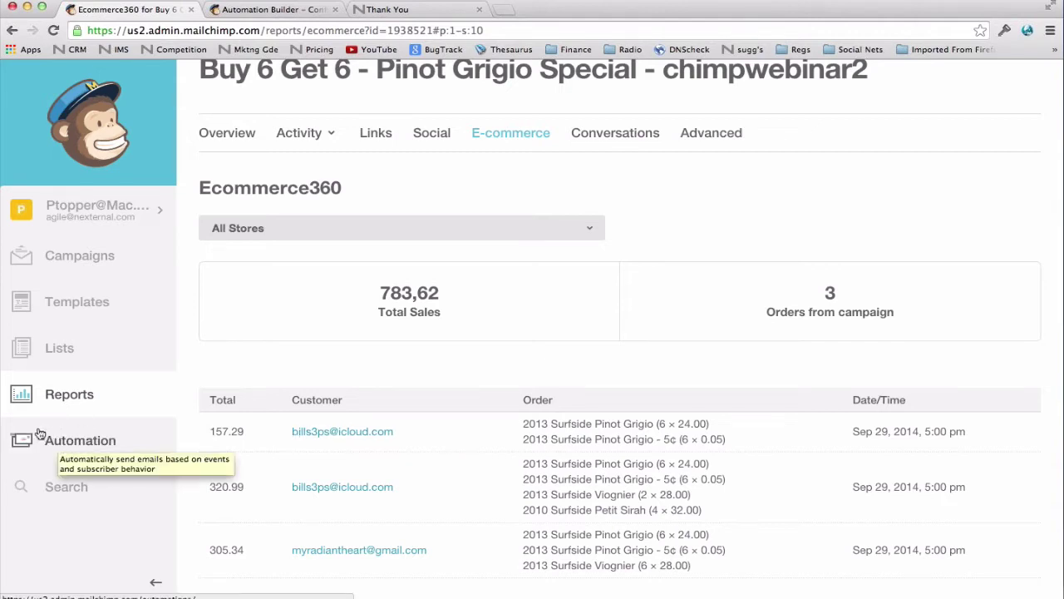
Open the Join our wine club - webinar example automation for editing, keeping Your Company's Ecommerce Customers as its list.
left_click(94, 445)
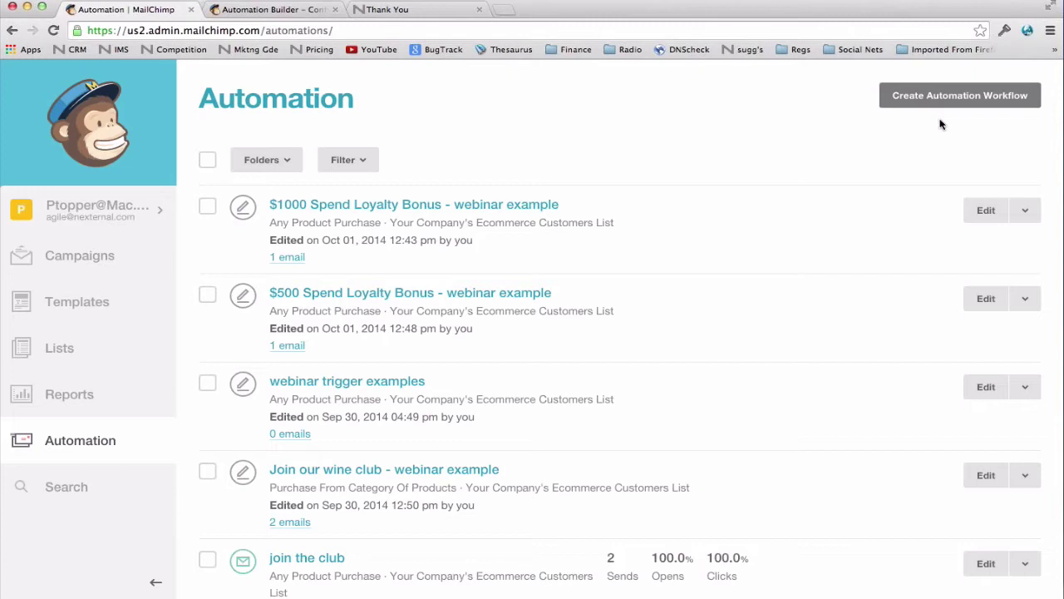
left_click(987, 478)
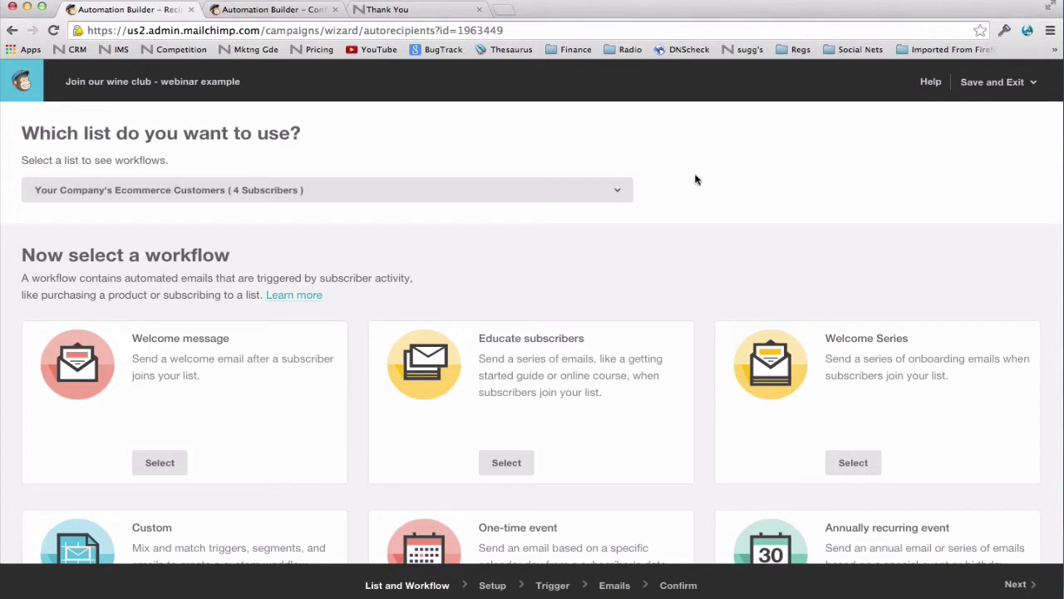
left_click(612, 190)
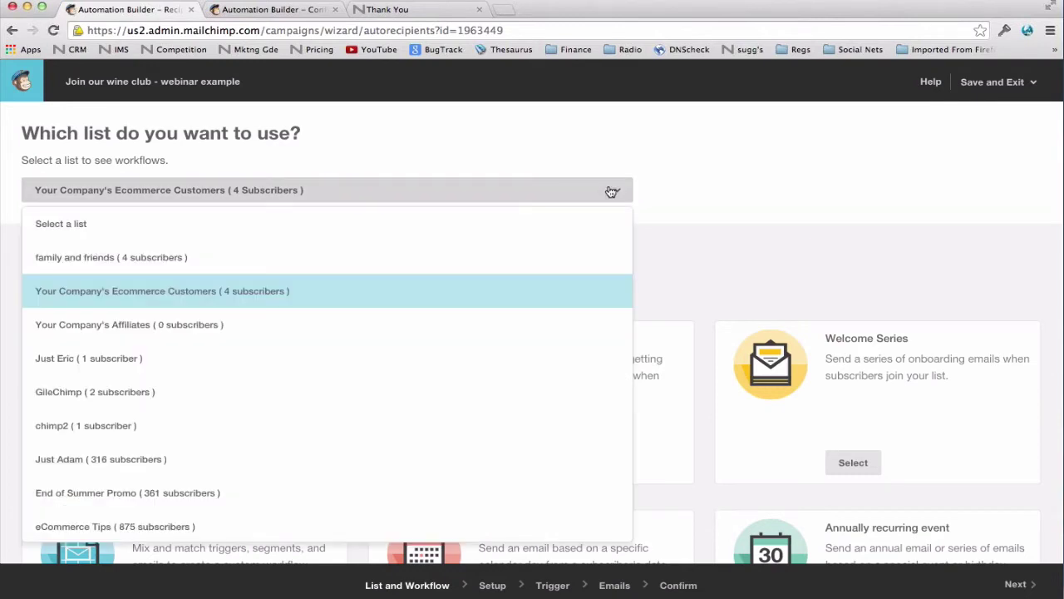
left_click(612, 191)
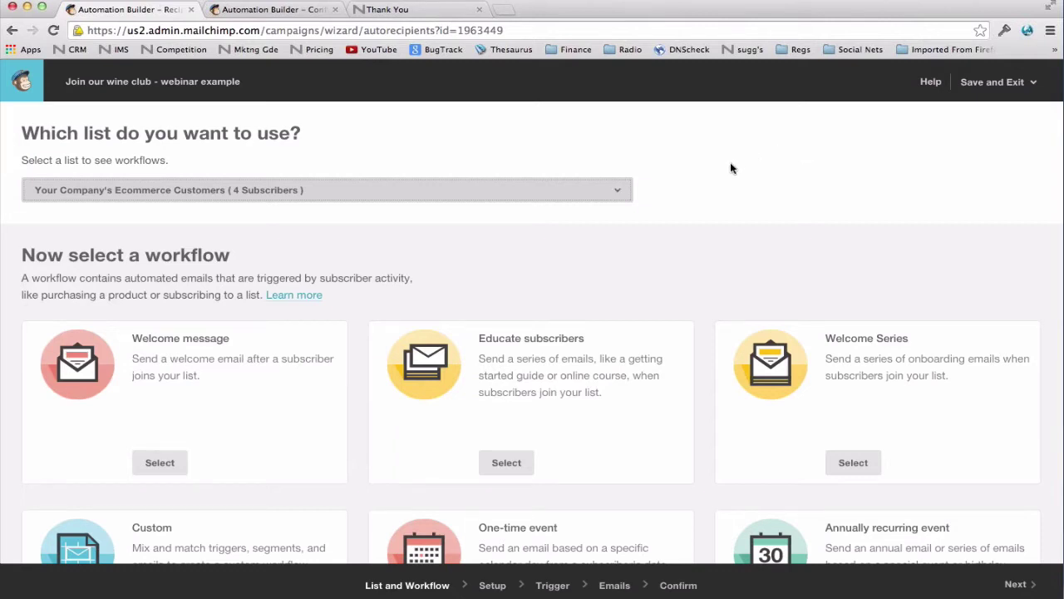
Go through the available workflow types and choose Purchase from category of products to continue to the workflow setup.
scroll(687, 193, "down", 5)
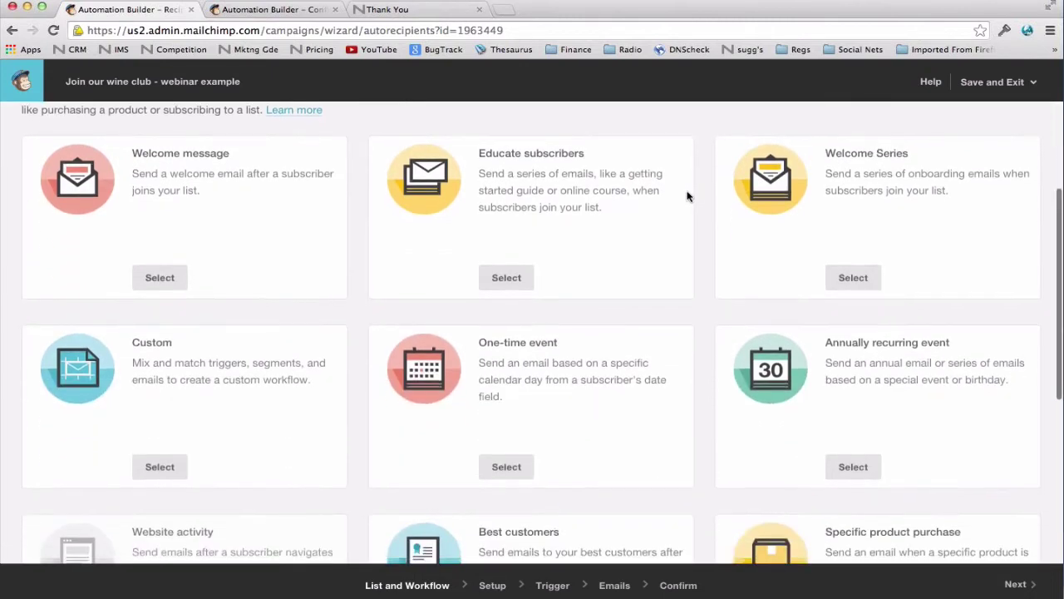
scroll(688, 196, "down", 3)
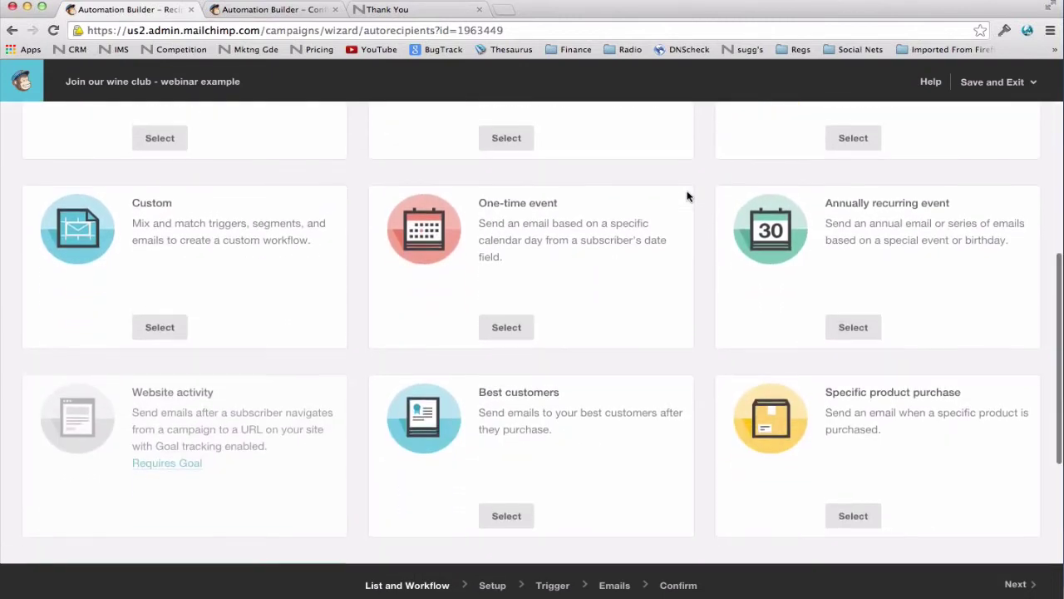
scroll(688, 196, "down", 1)
scroll(688, 196, "down", 1)
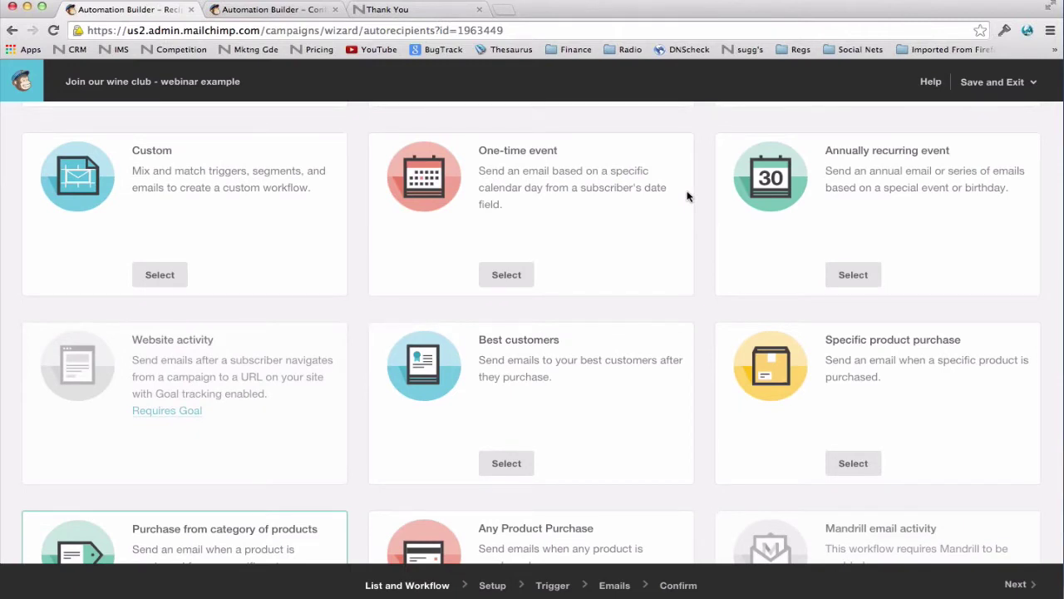
scroll(687, 196, "down", 5)
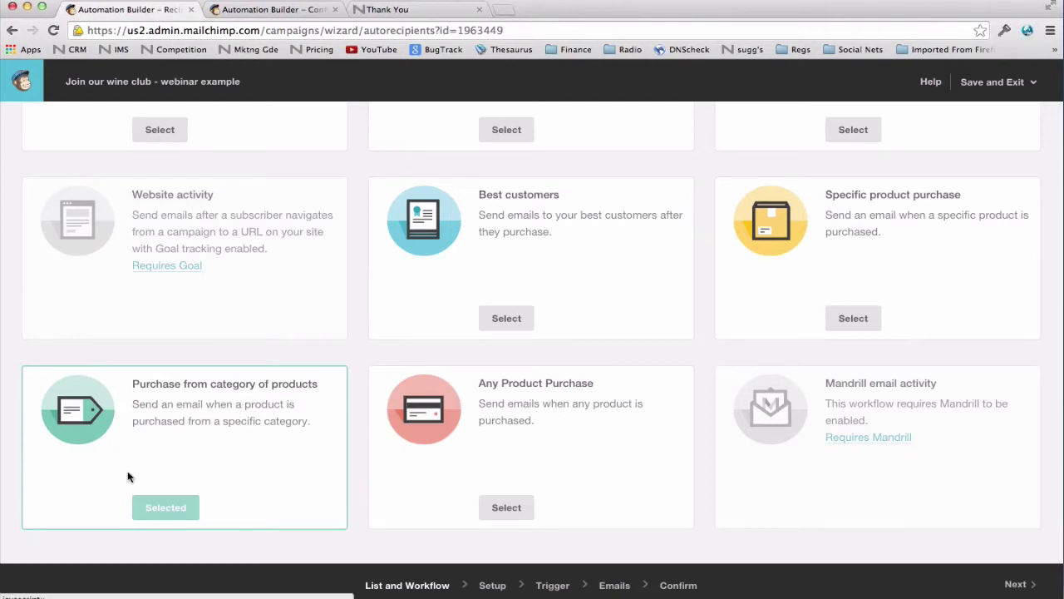
left_click(156, 513)
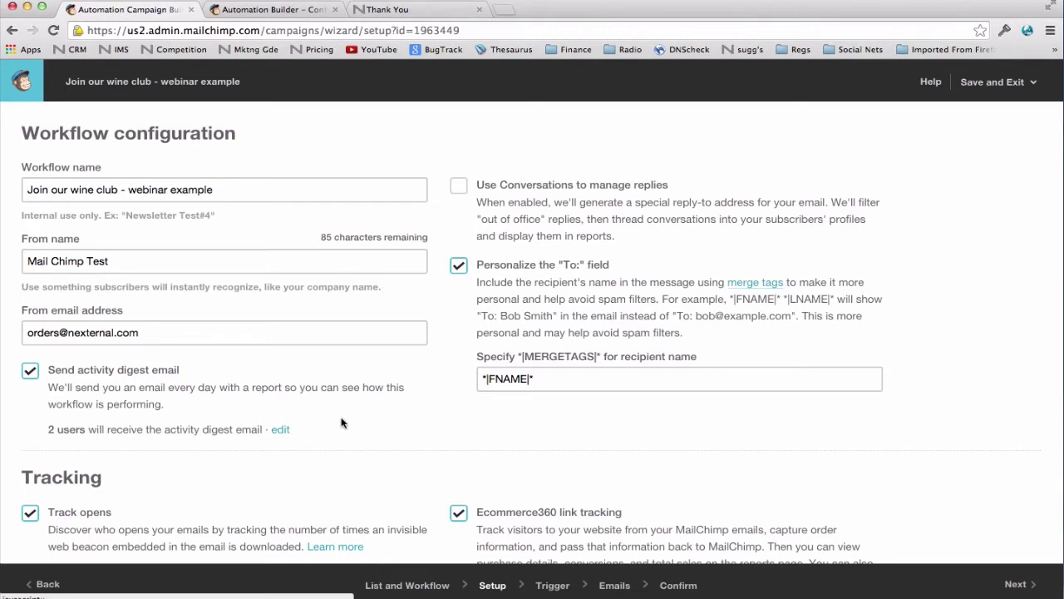
Review the workflow configuration and tracking options, including Ecommerce360 and Google Analytics link tracking.
scroll(399, 393, "down", 5)
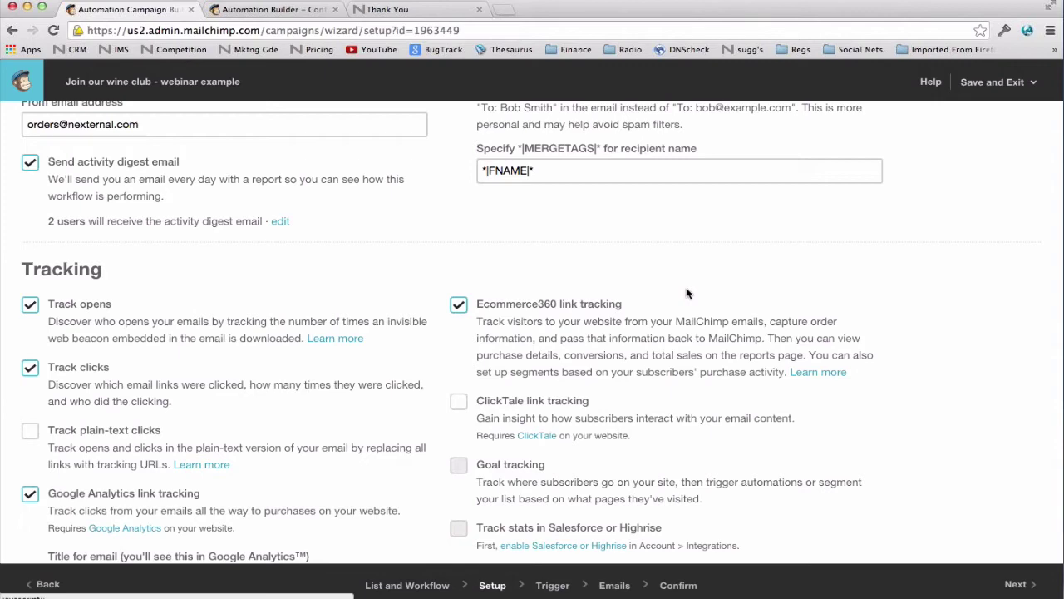
scroll(904, 277, "down", 3)
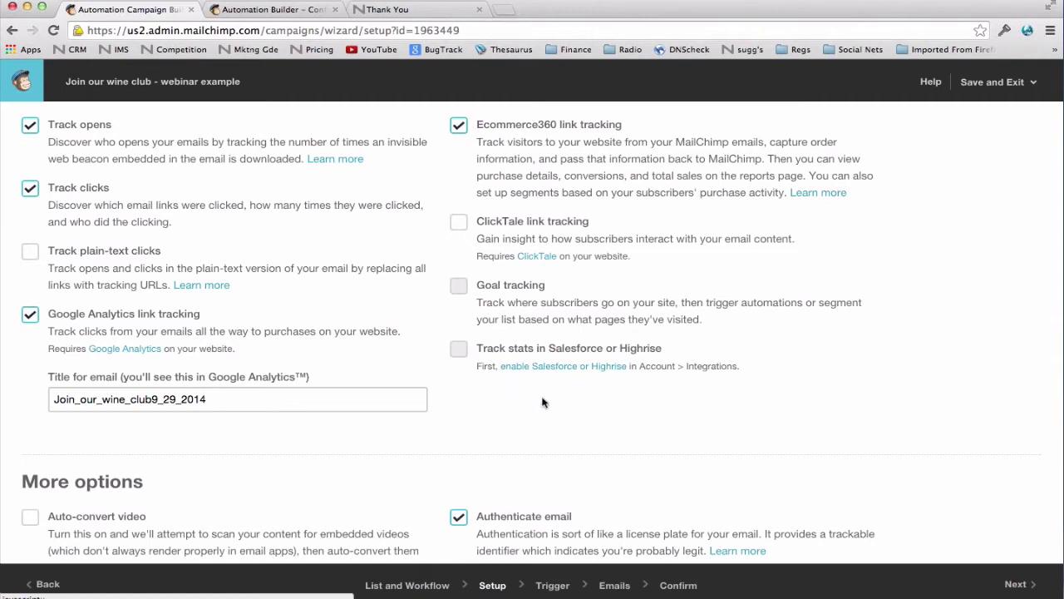
scroll(571, 434, "down", 1)
Open the trigger configuration and examine the segmentation condition fields, the any/all matching options and the sending days and time.
left_click(552, 585)
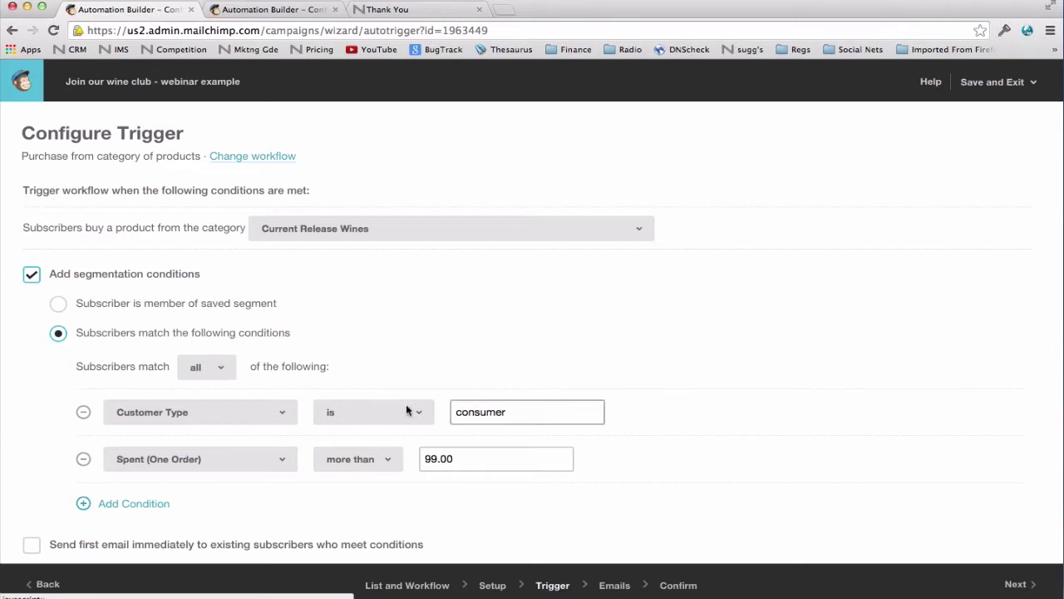
left_click(281, 411)
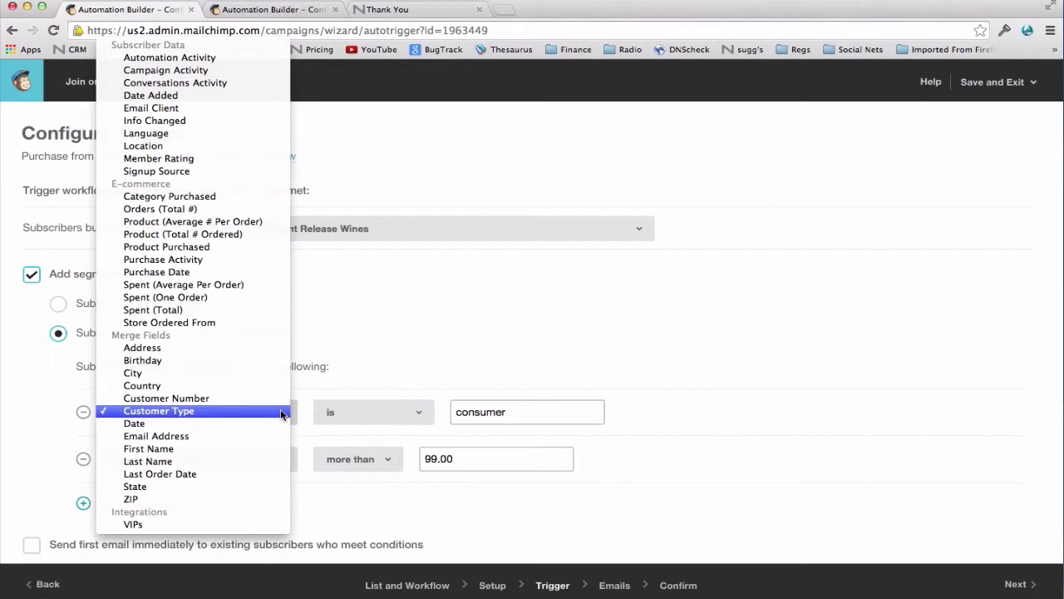
left_click(281, 411)
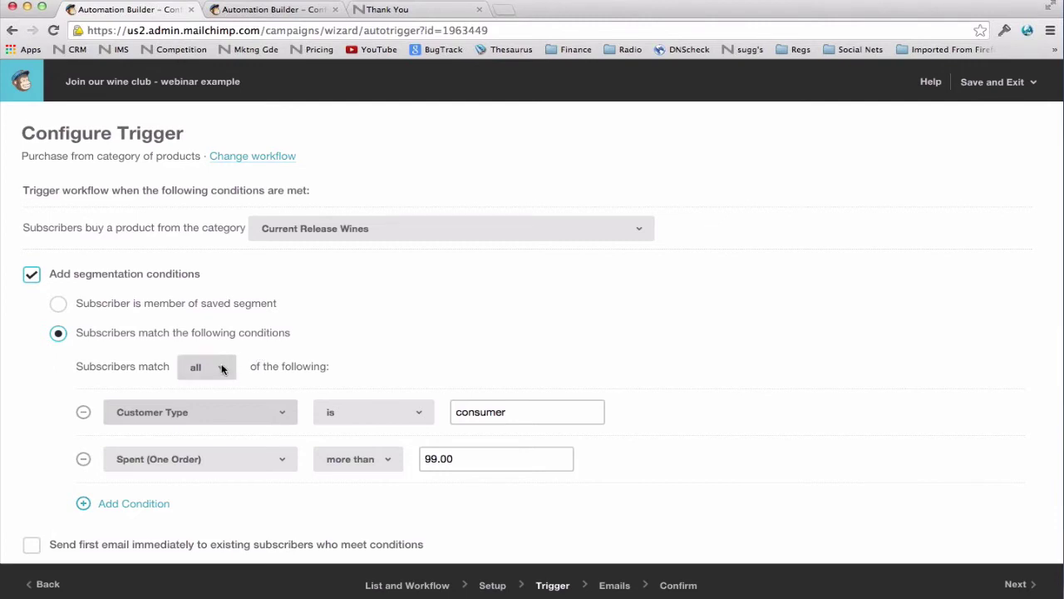
left_click(221, 366)
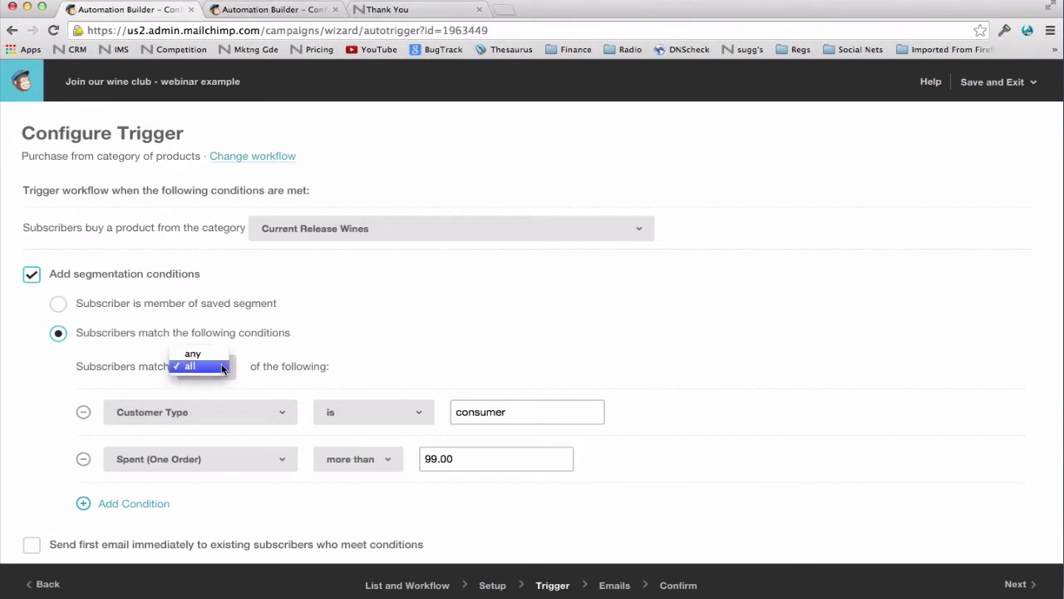
left_click(223, 369)
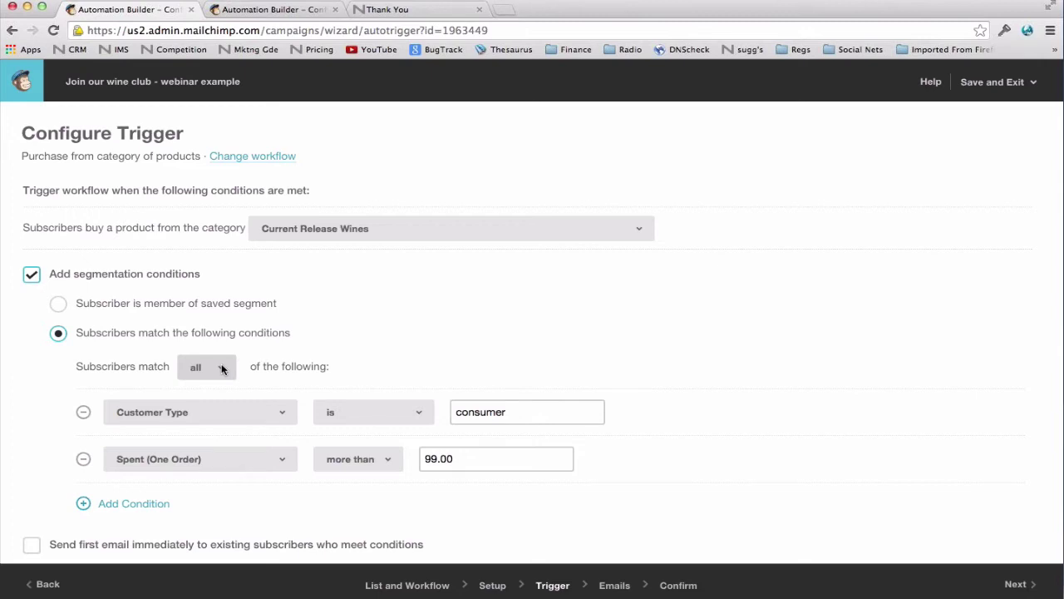
scroll(221, 366, "down", 5)
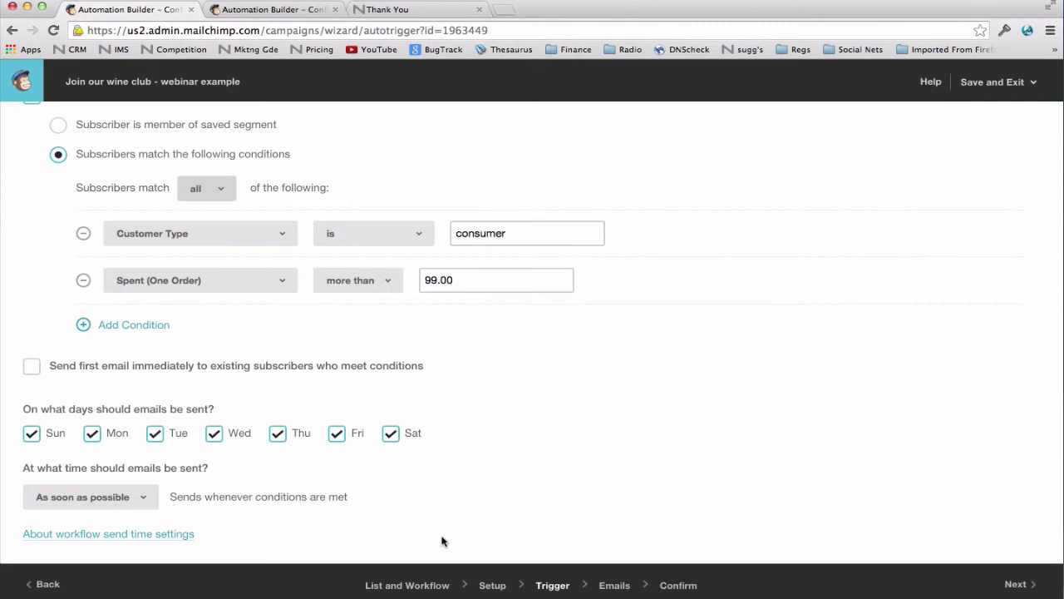
Go to the workflow's emails and expand the additional segmentation conditions of the trigger.
left_click(619, 585)
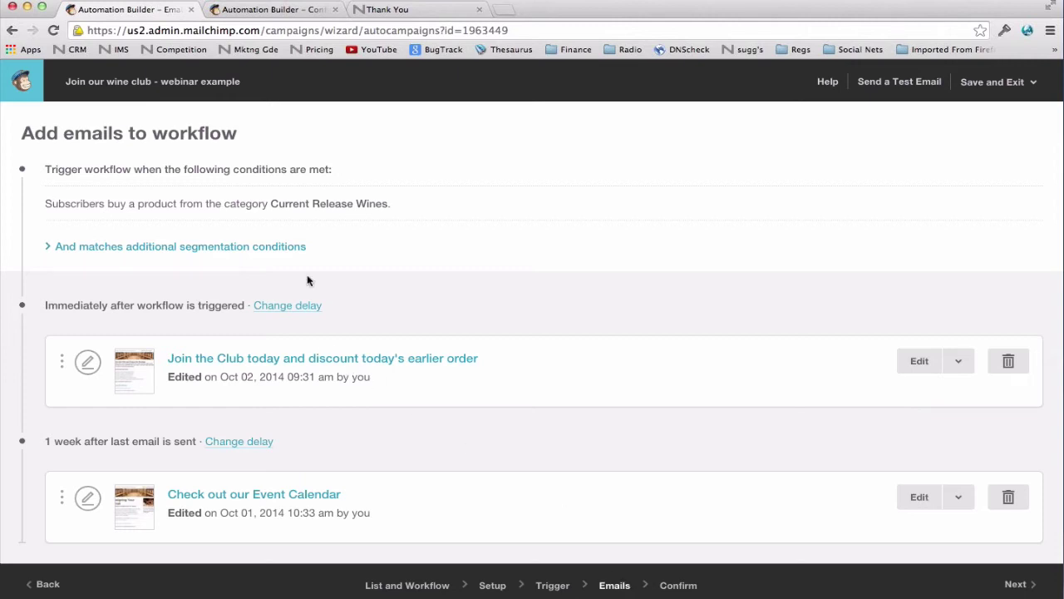
left_click(296, 246)
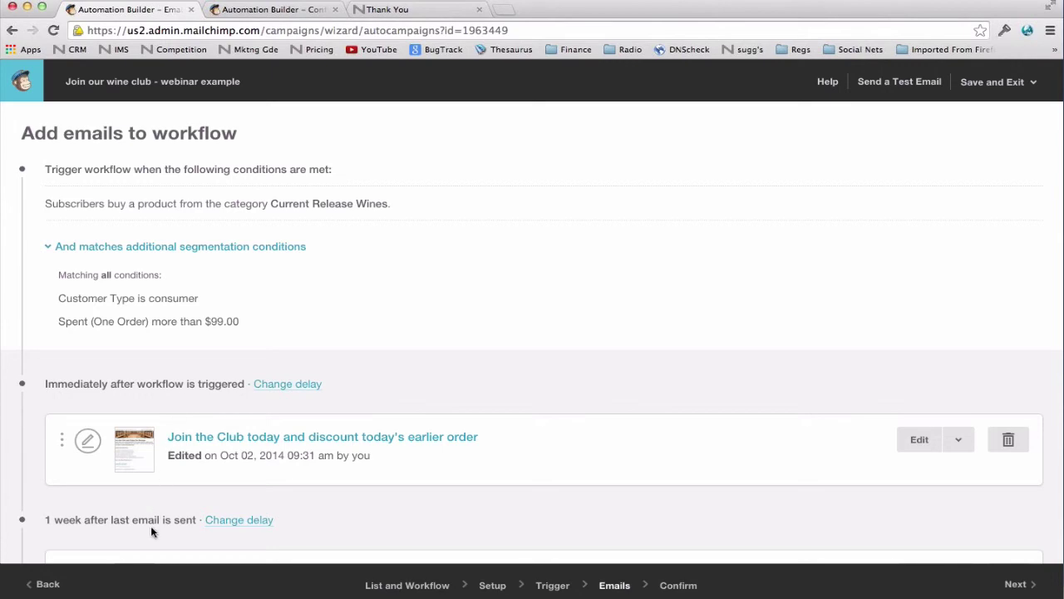
Check the delay options of the first email and save its delay as immediately after the workflow is triggered.
left_click(286, 385)
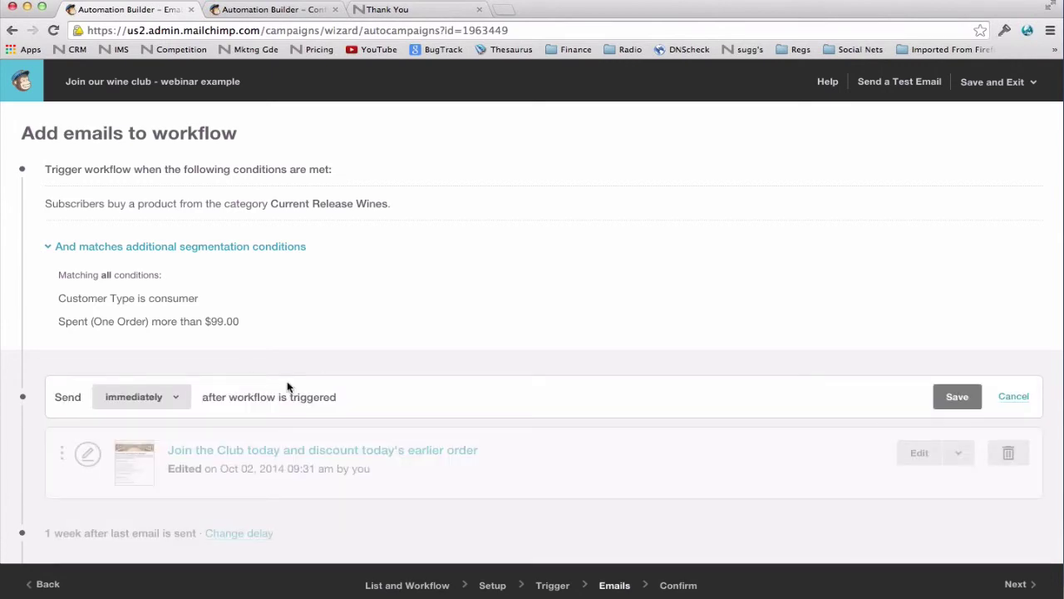
left_click(164, 401)
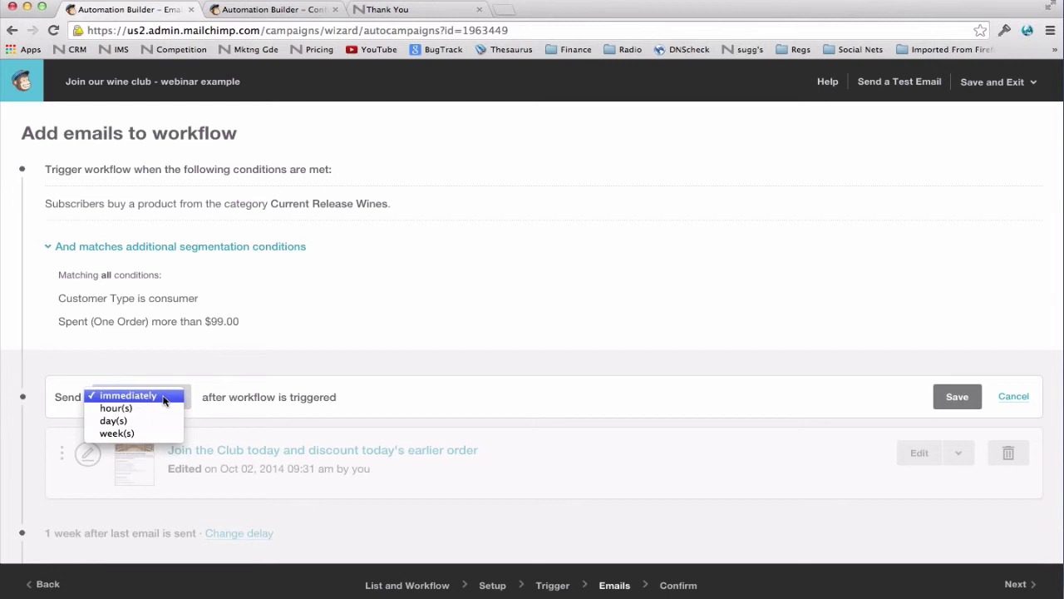
left_click(164, 401)
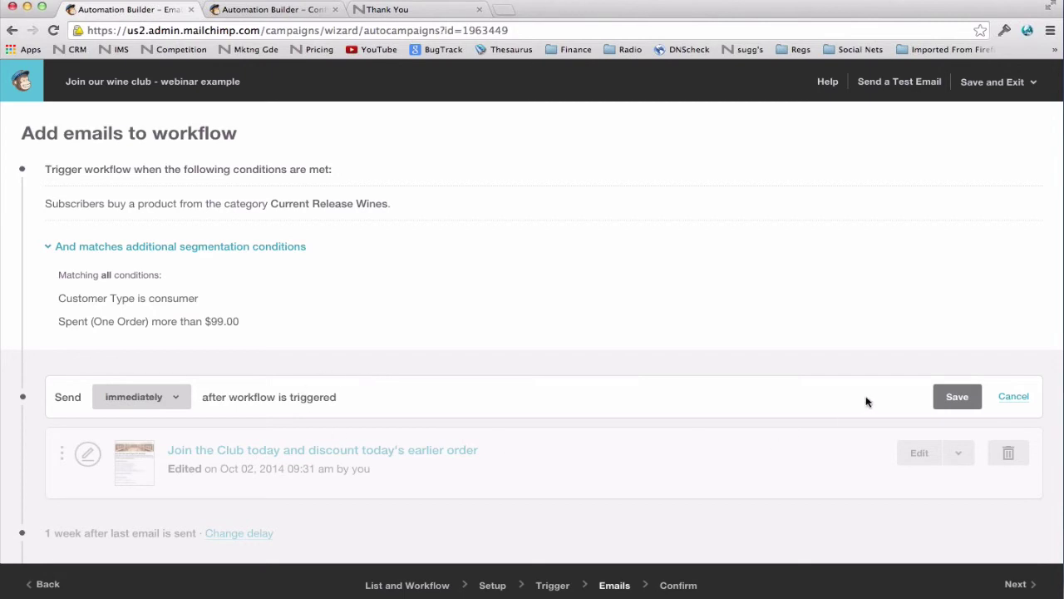
left_click(957, 399)
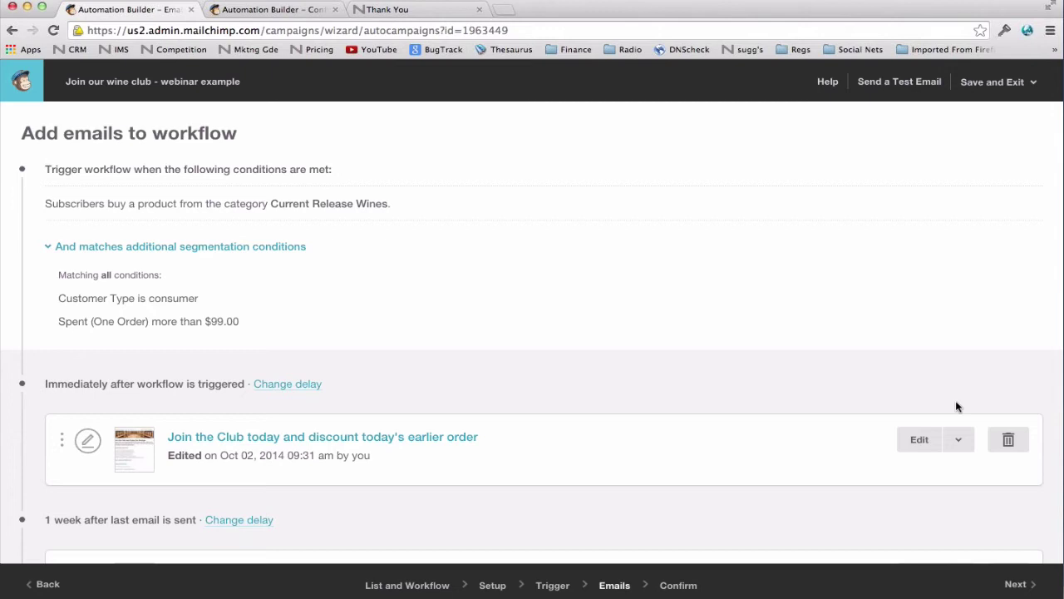
Open the setup of the workflow email "Join the Club today and discount today's earlier order".
scroll(955, 400, "down", 3)
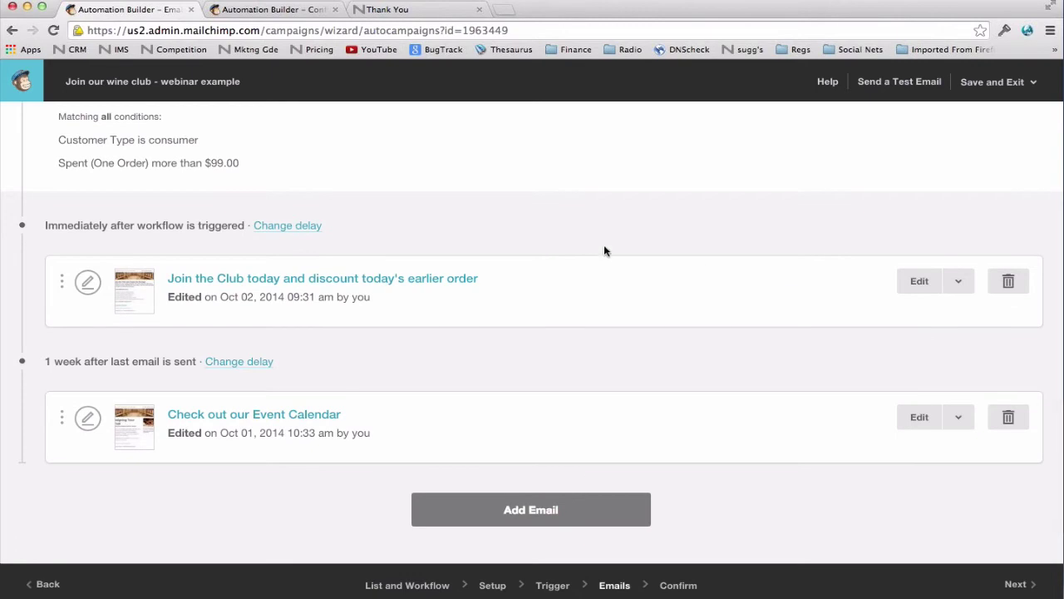
left_click(400, 278)
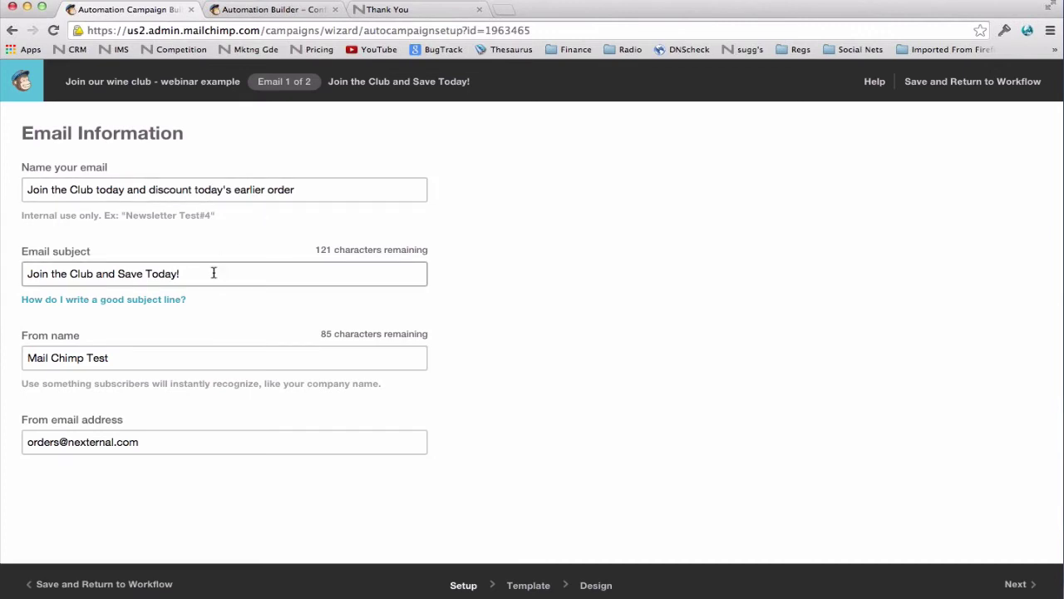
View the first email's design and return to the workflow to review its email sequence.
left_click(529, 586)
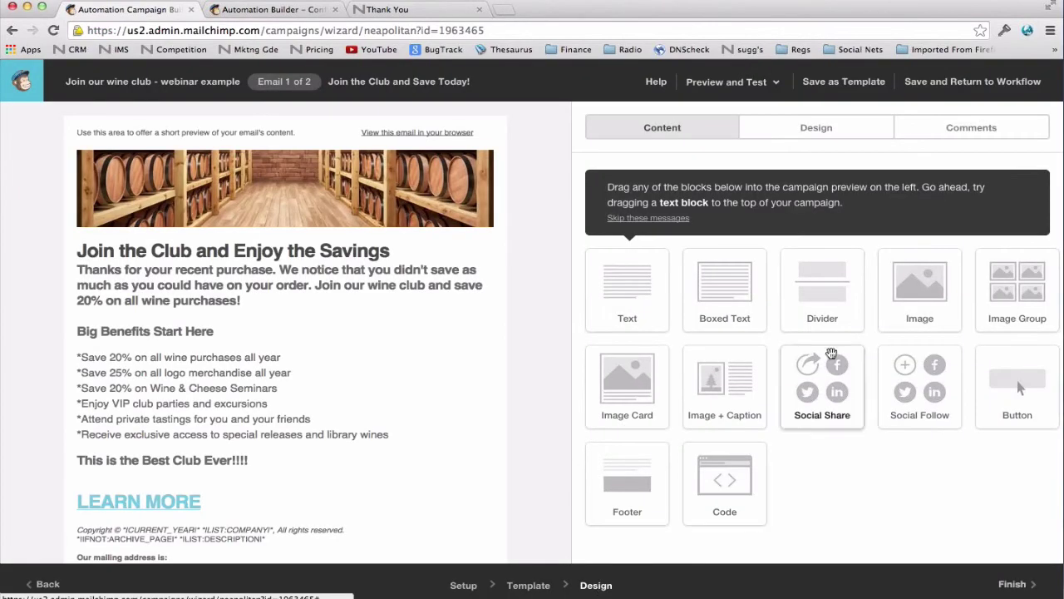
left_click(977, 82)
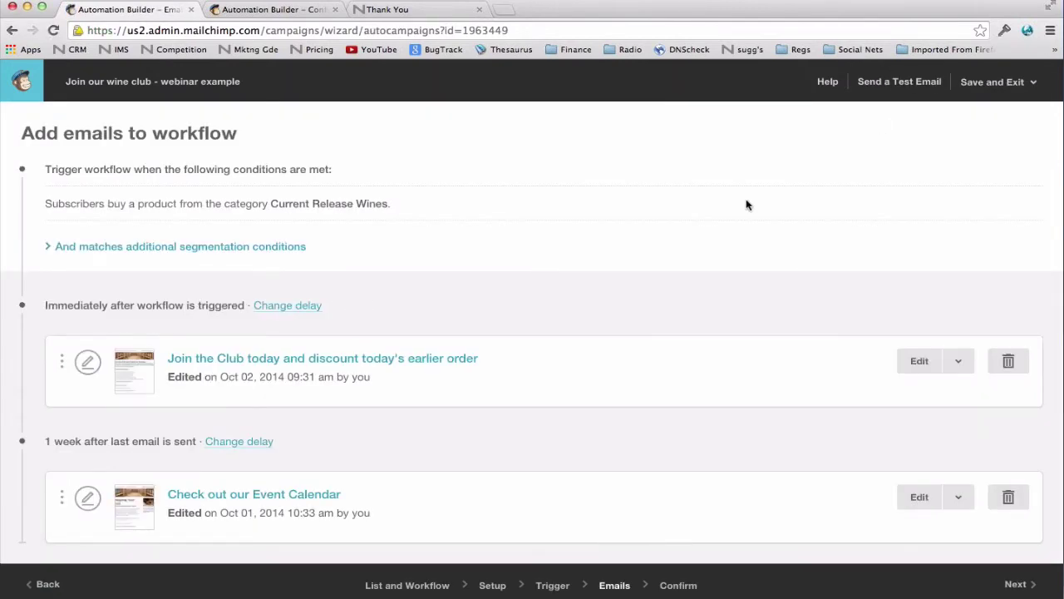
scroll(745, 205, "down", 3)
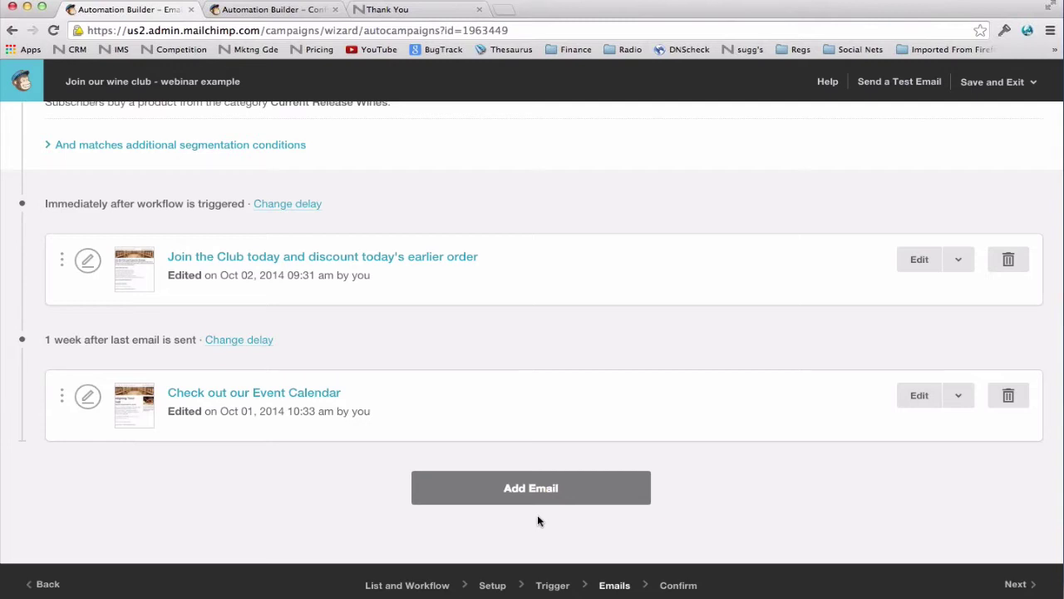
Review the wine club workflow's confirmation summary, and save and exit to the Automation overview.
left_click(674, 585)
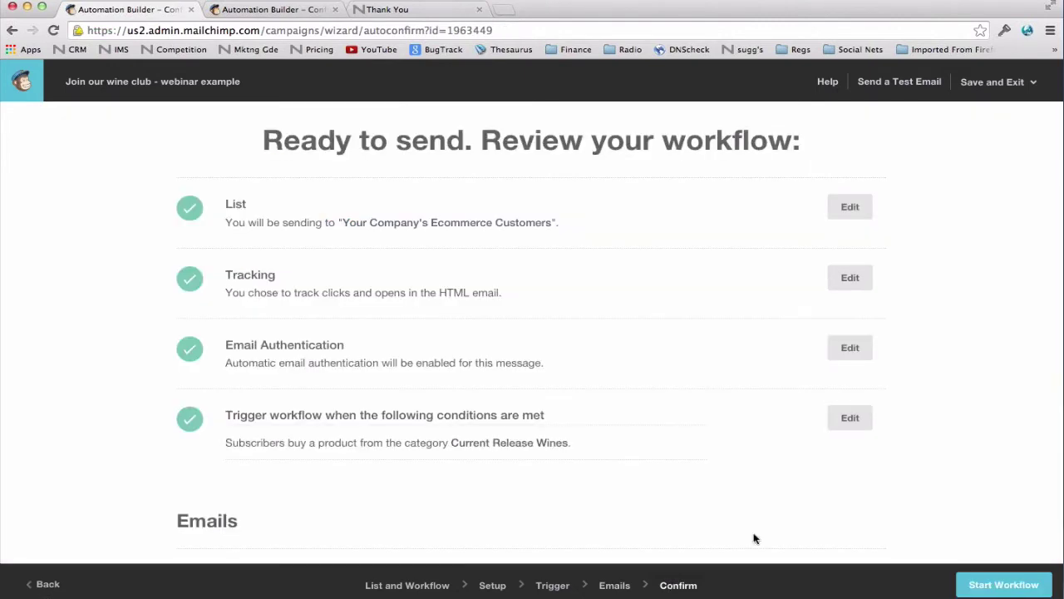
left_click(1023, 584)
left_click(1008, 82)
left_click(997, 277)
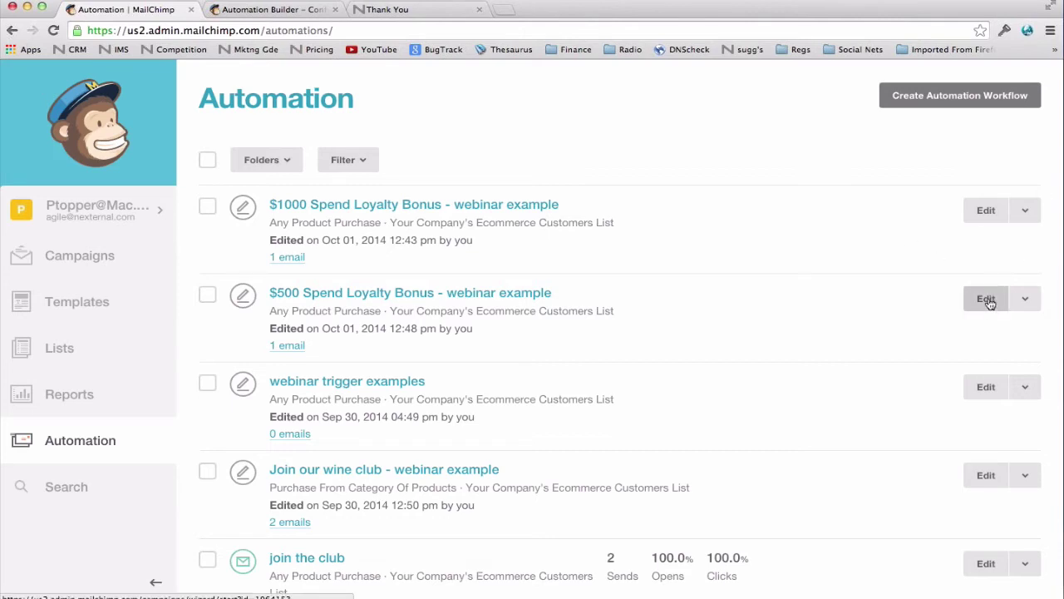
Open the "$500 Spend Loyalty Bonus - webinar example" workflow for editing and continue to its setup with the Any Product Purchase type.
left_click(987, 300)
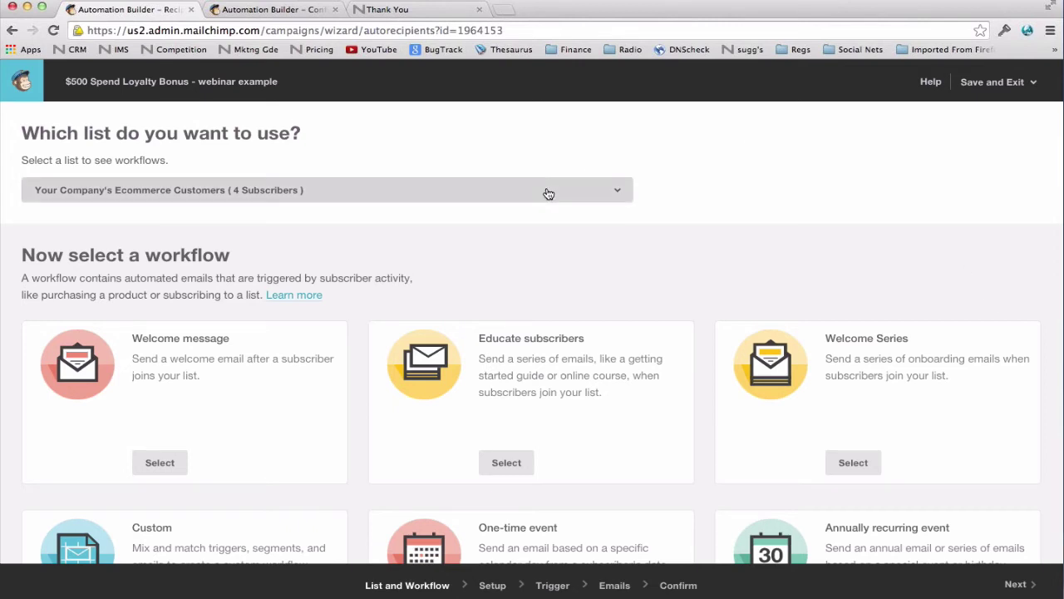
scroll(547, 194, "down", 10)
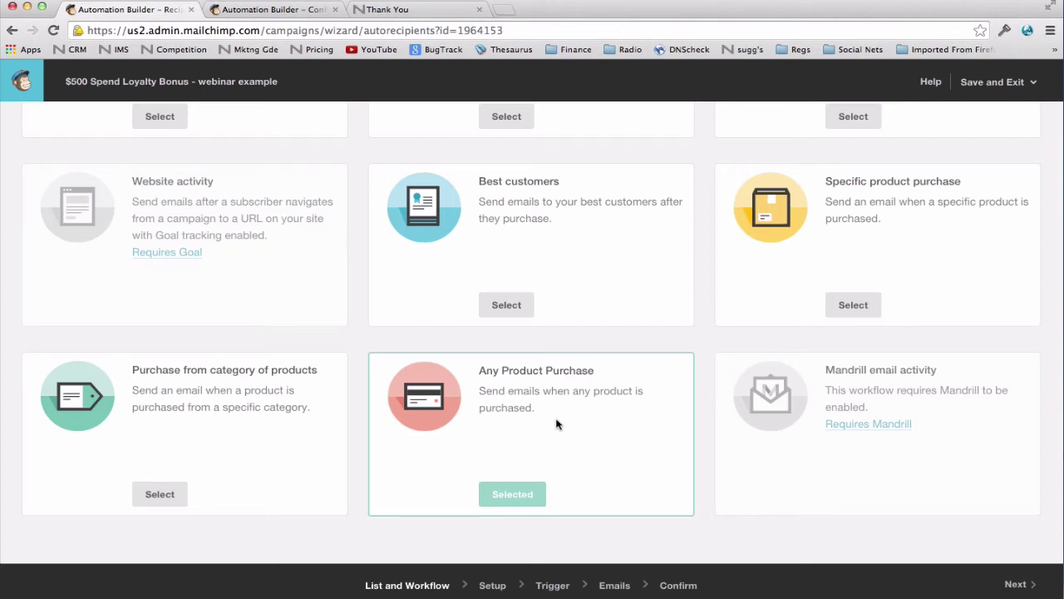
scroll(557, 422, "up", 3)
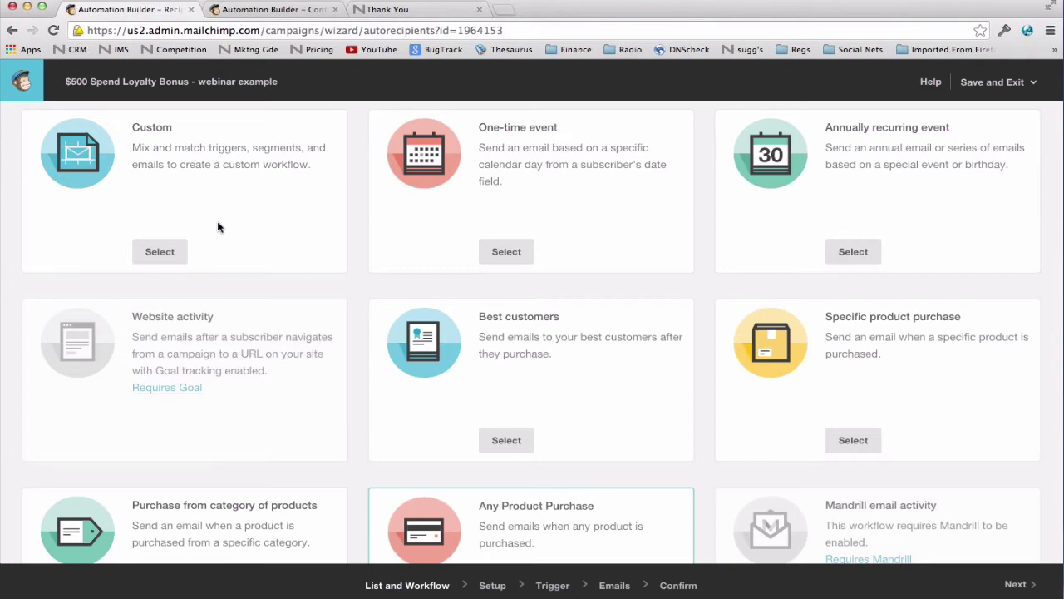
scroll(218, 227, "down", 3)
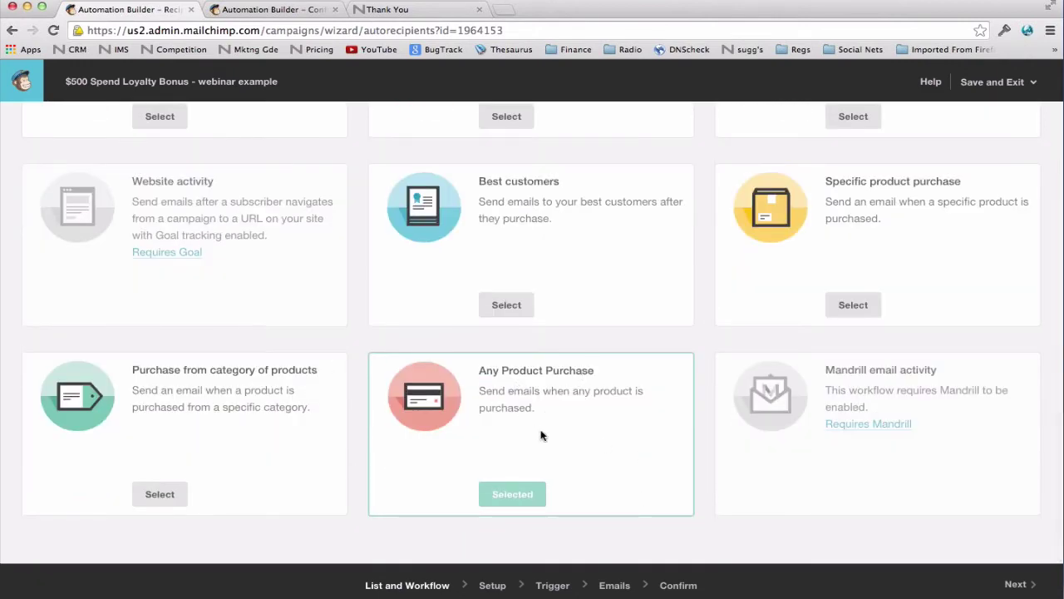
left_click(517, 494)
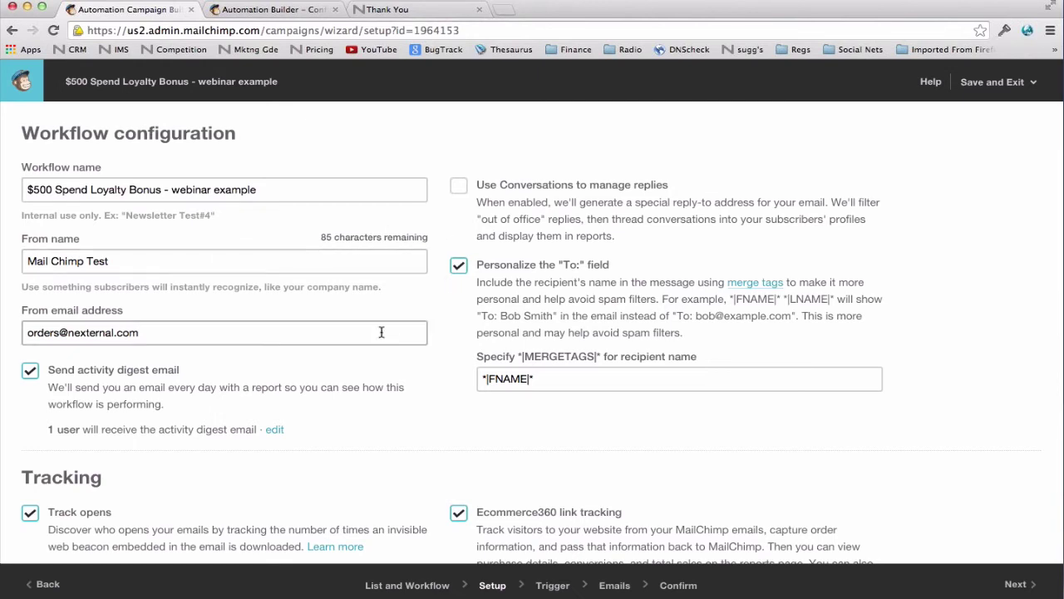
Examine the tracking, Google Analytics title and authentication settings in the $500 workflow's setup.
scroll(329, 391, "down", 5)
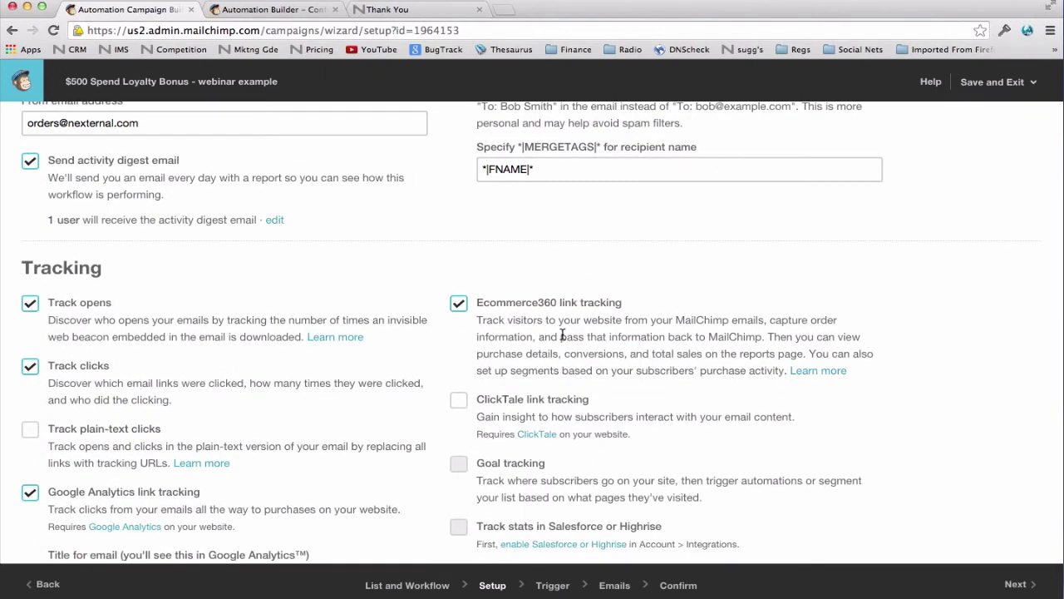
scroll(415, 361, "down", 5)
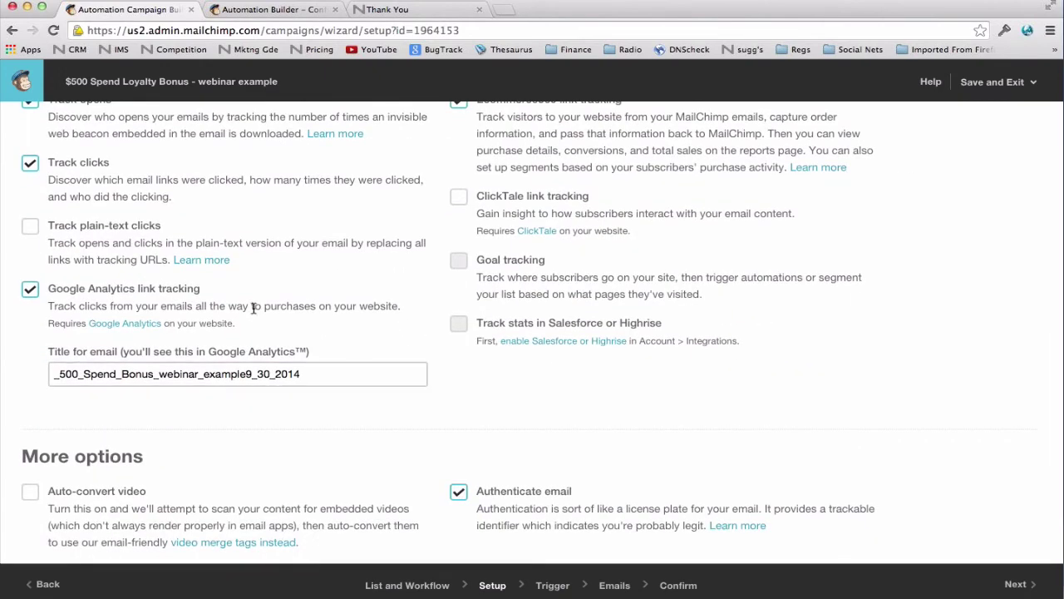
scroll(470, 388, "down", 1)
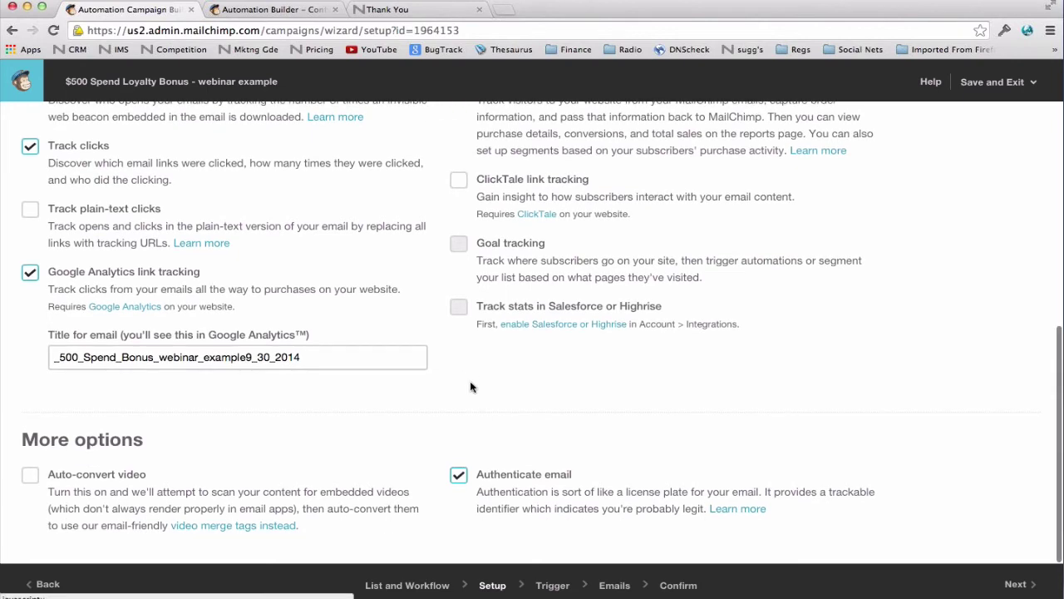
Examine the $500 workflow's trigger conditions, sending days and send time options, keeping the time option at "Send at".
left_click(547, 586)
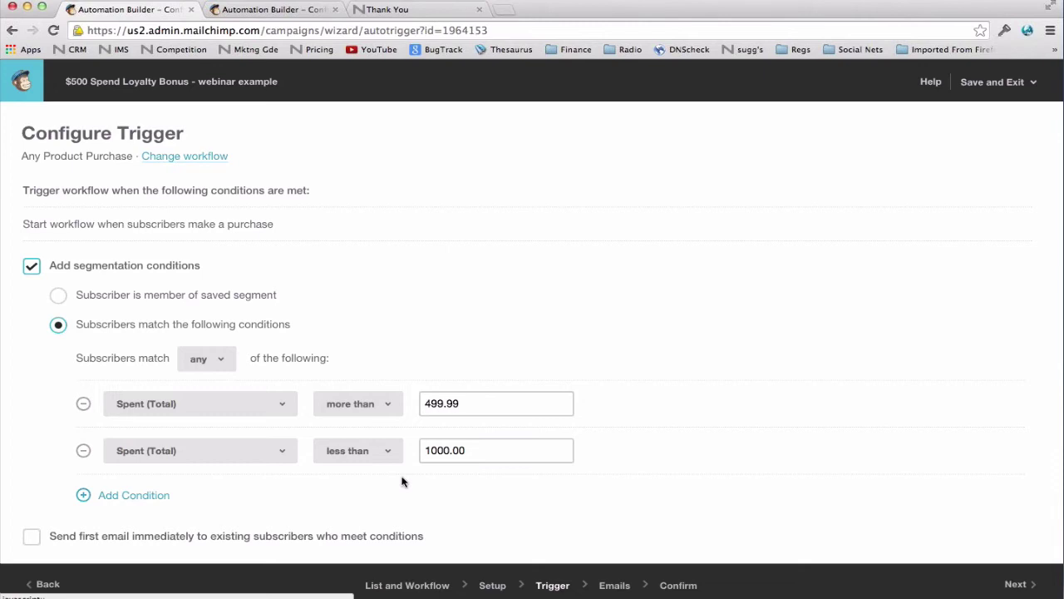
scroll(402, 481, "down", 5)
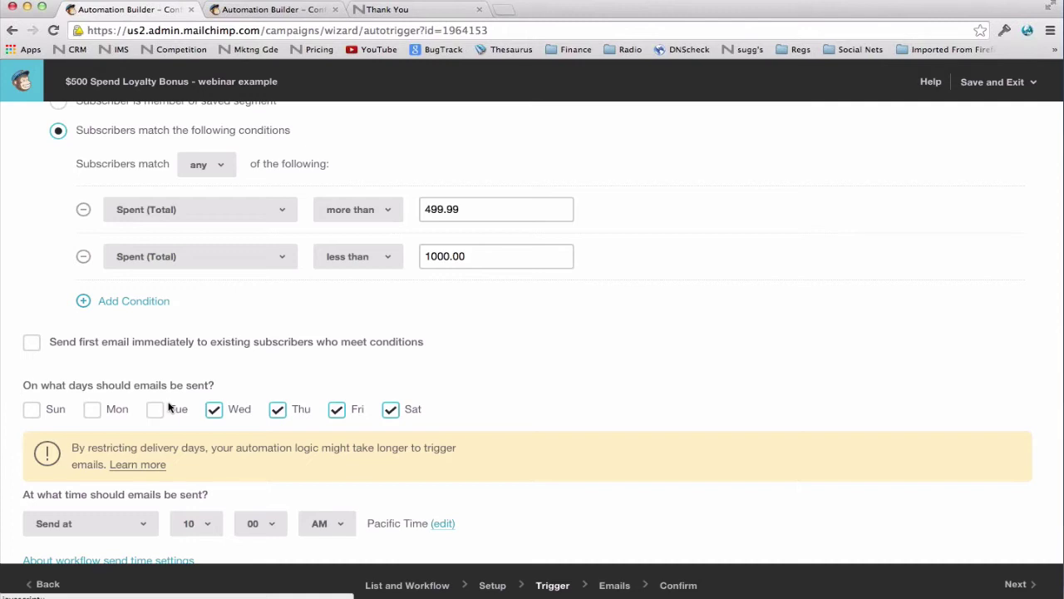
scroll(515, 406, "down", 1)
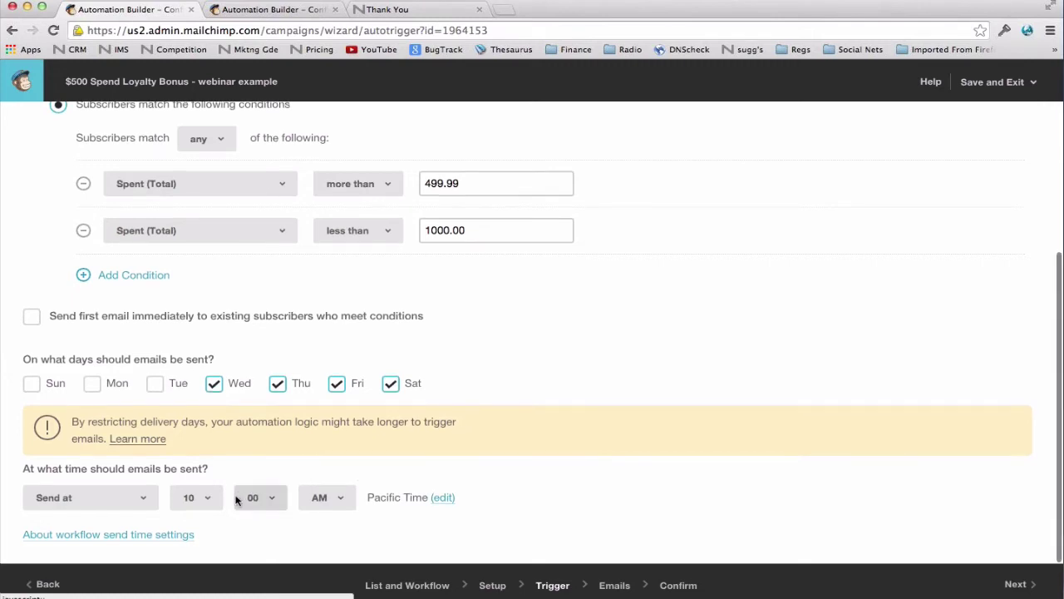
left_click(143, 497)
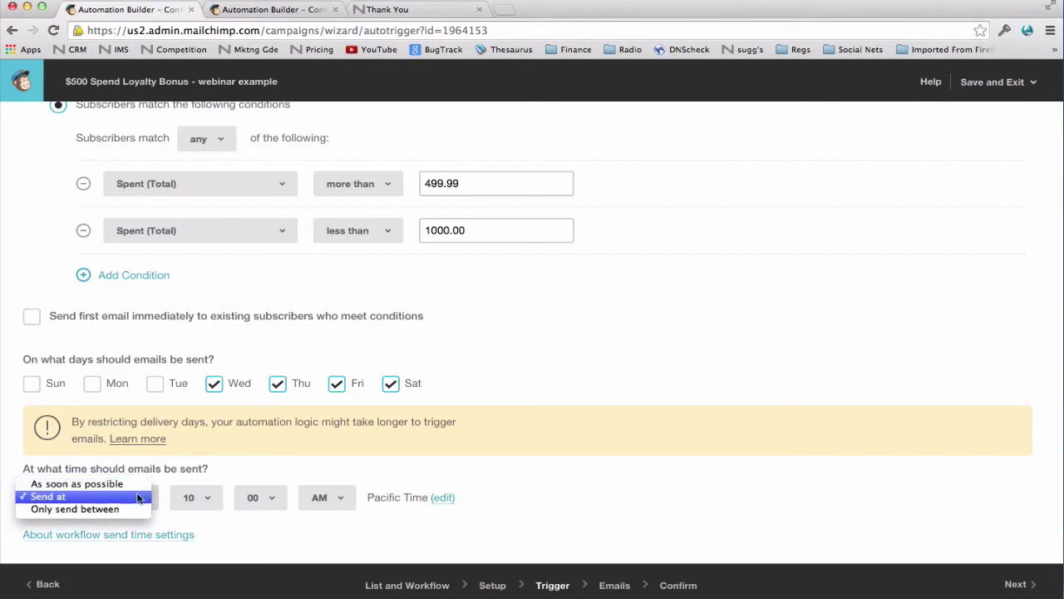
left_click(138, 497)
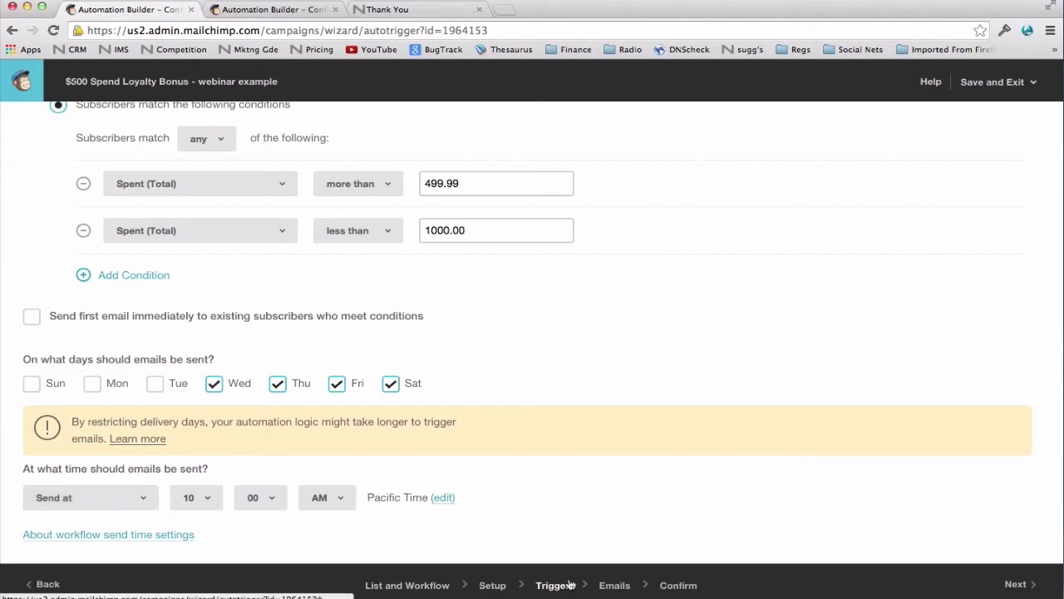
Check the emails of the $500 workflow, and save and exit to the Automation overview.
left_click(613, 585)
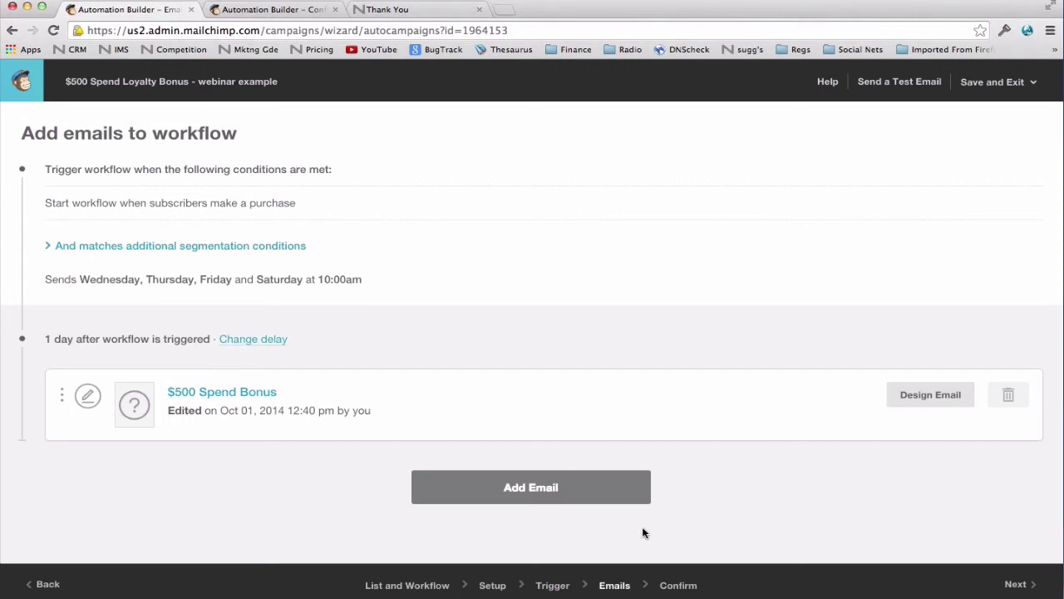
left_click(997, 83)
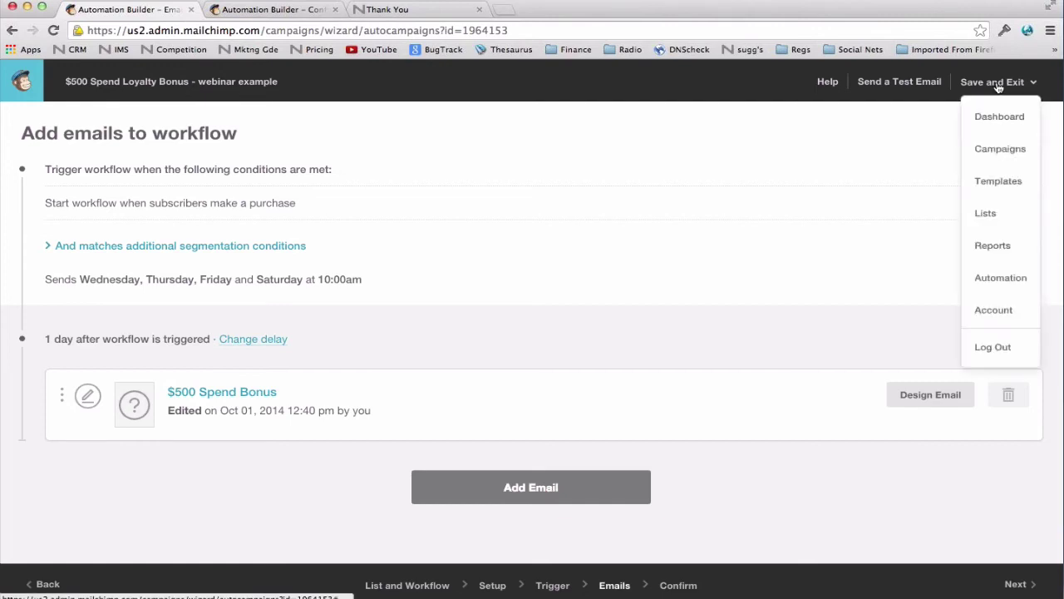
left_click(999, 281)
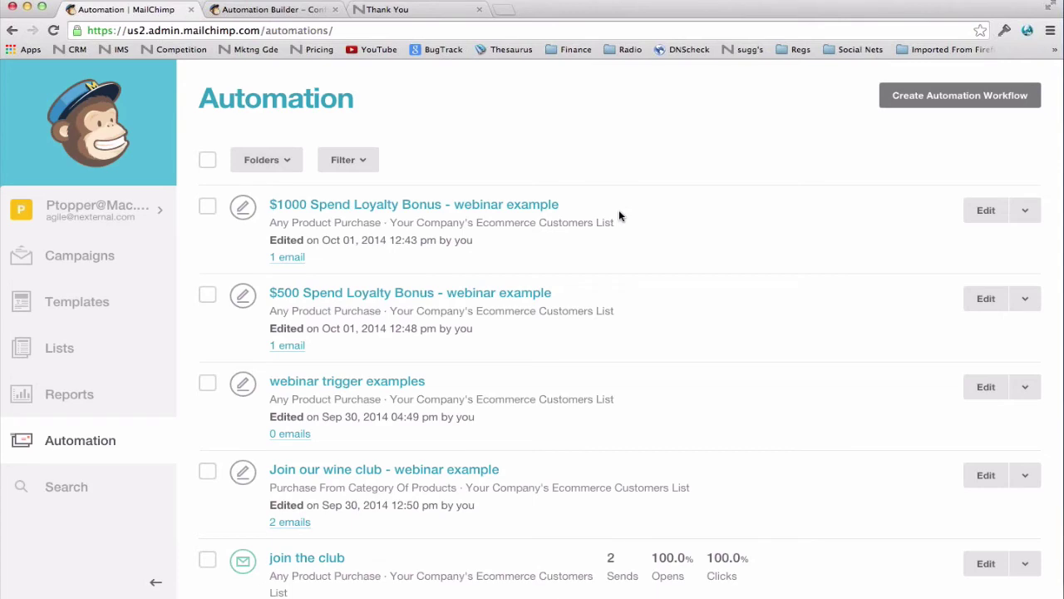
Switch to the "webinar trigger examples" trigger configuration and examine its segmentation conditions and available condition fields, keeping Campaign Activity selected.
left_click(273, 10)
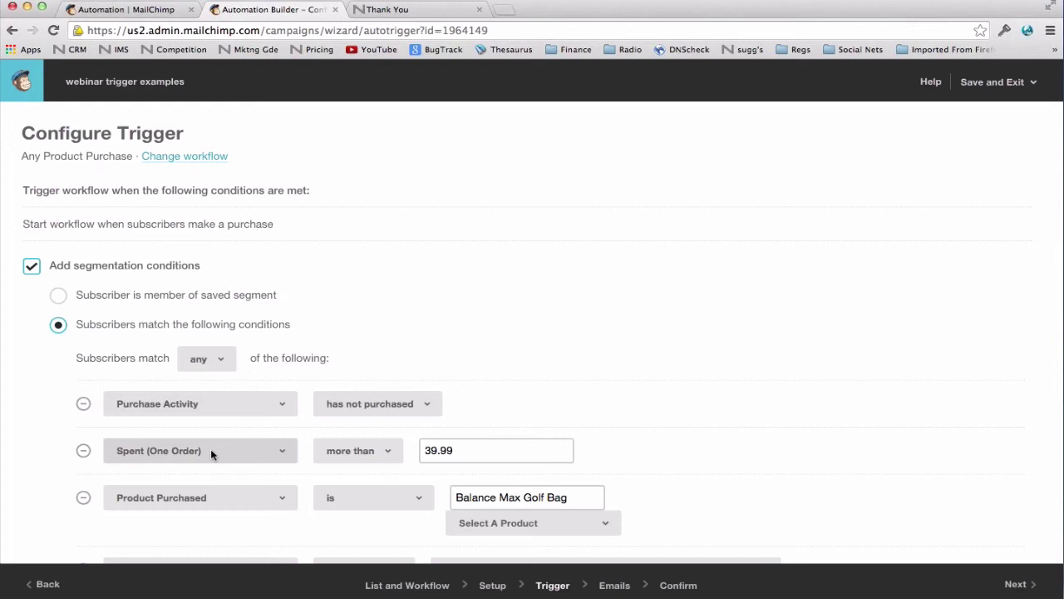
scroll(210, 450, "down", 3)
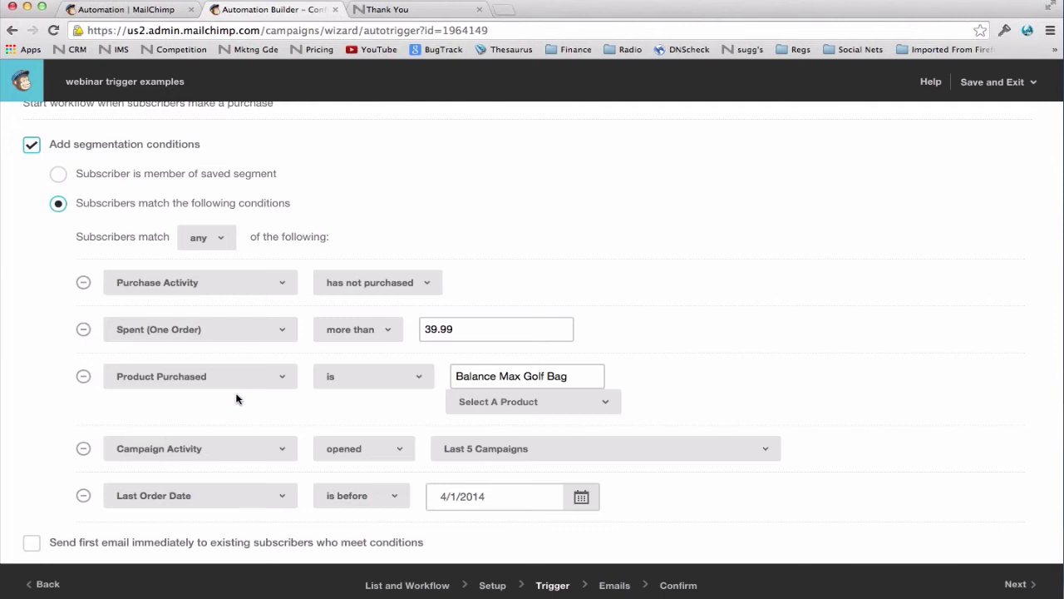
scroll(236, 399, "down", 2)
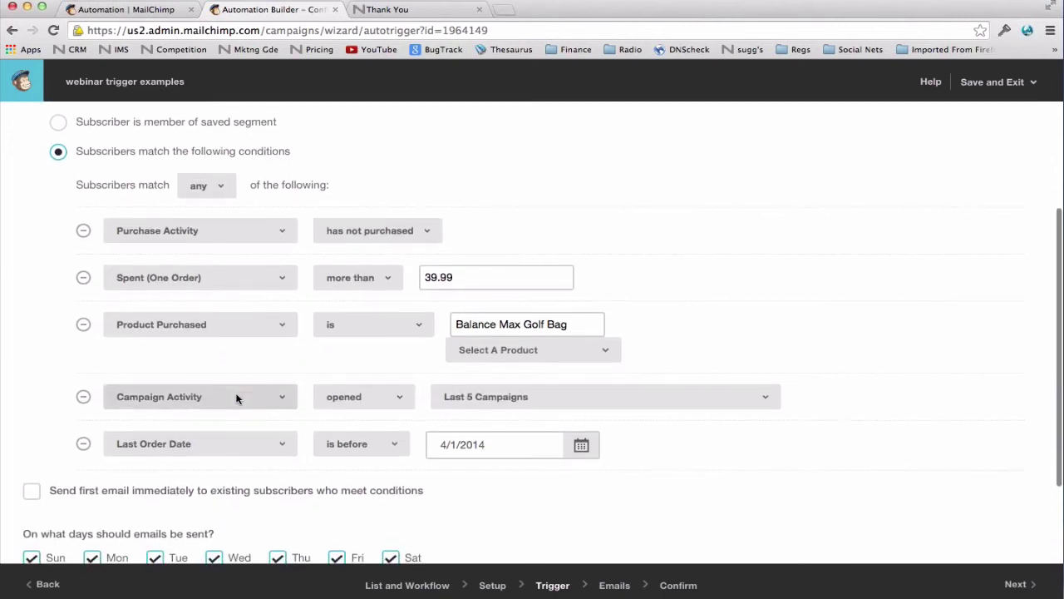
left_click(237, 397)
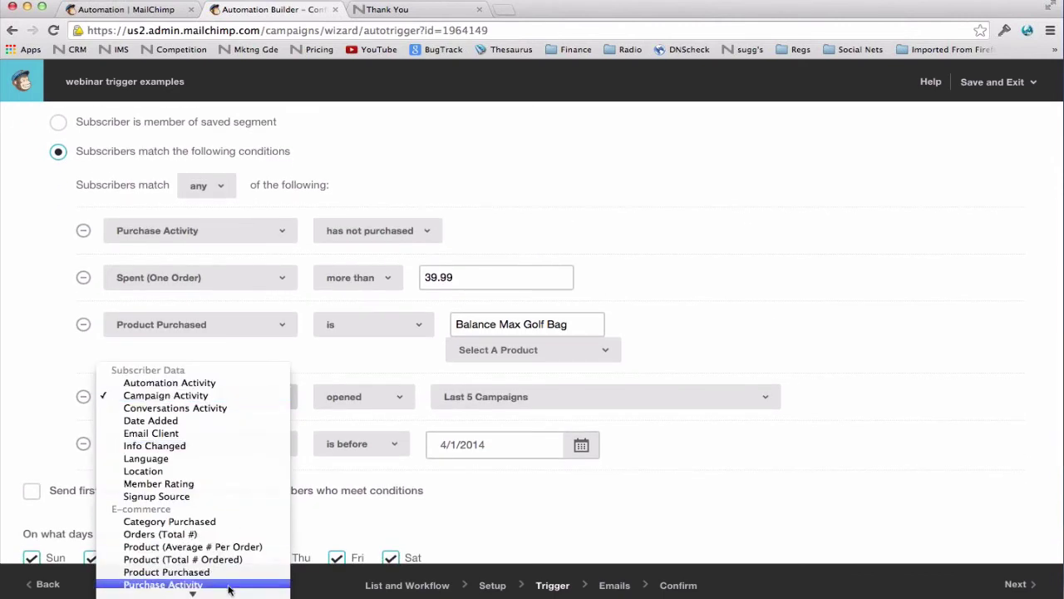
scroll(192, 586, "down", 5)
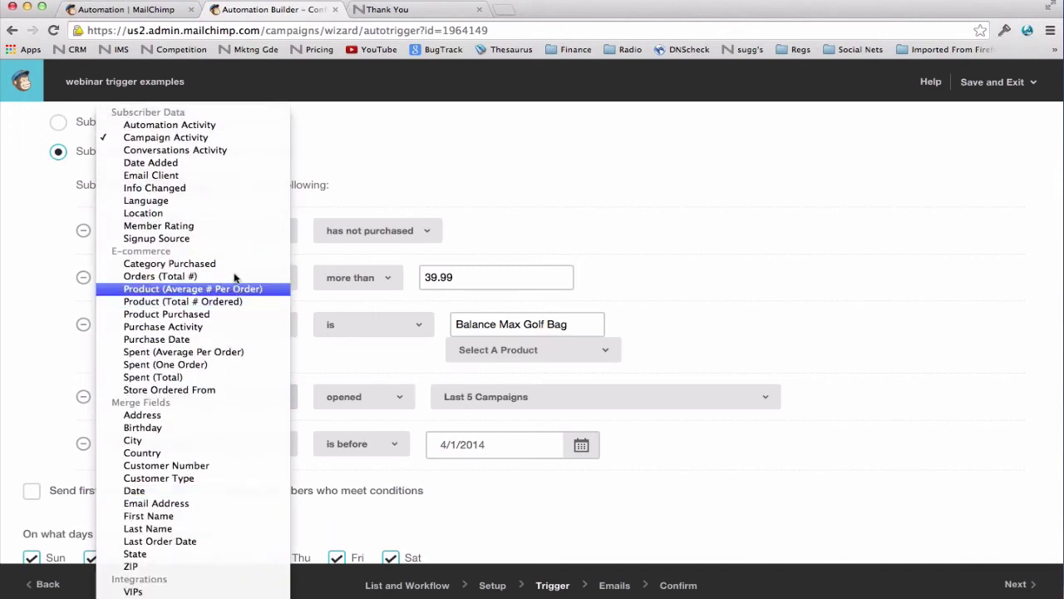
left_click(236, 139)
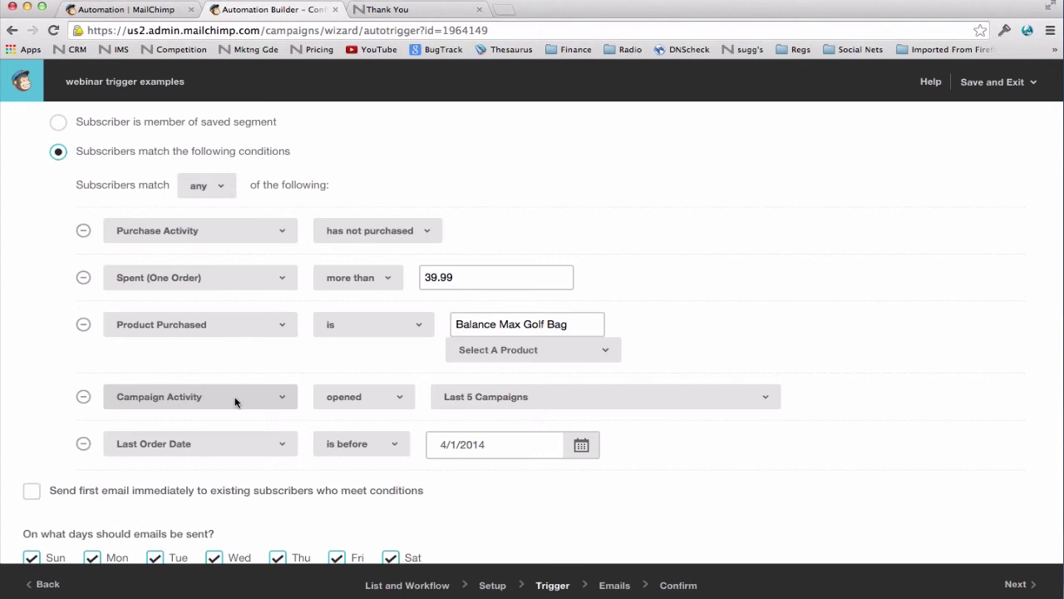
Set the Campaign Activity condition to "clicked" for Last 5 Campaigns and check the trigger's sending days and time.
left_click(363, 397)
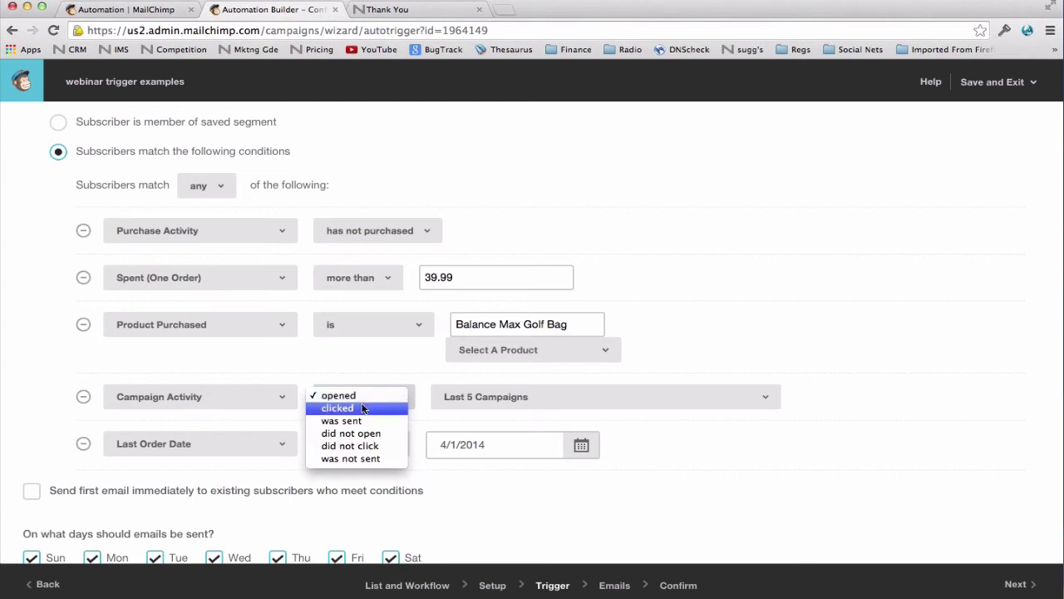
left_click(363, 408)
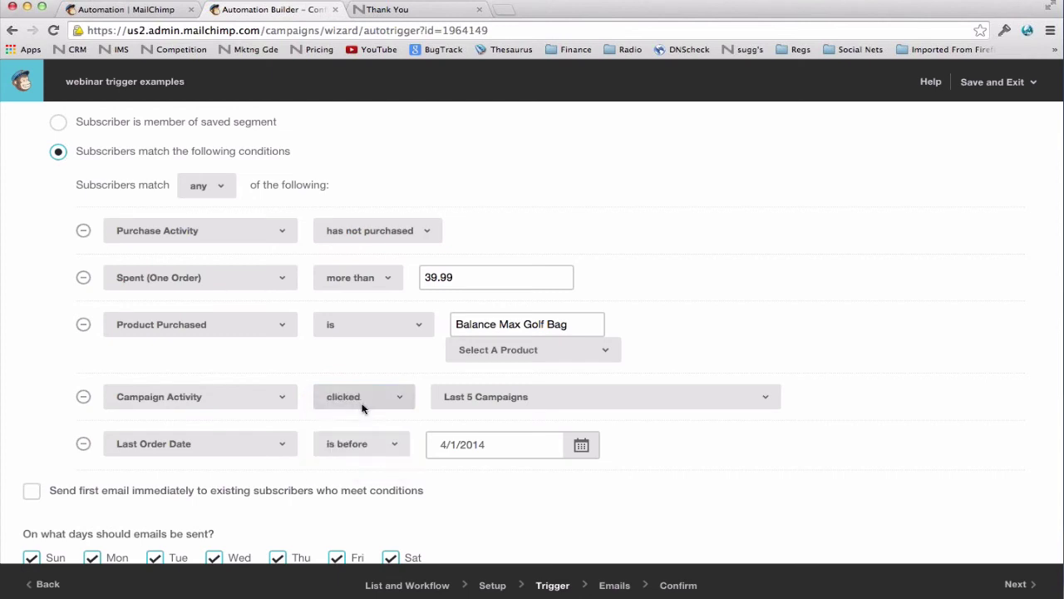
left_click(496, 396)
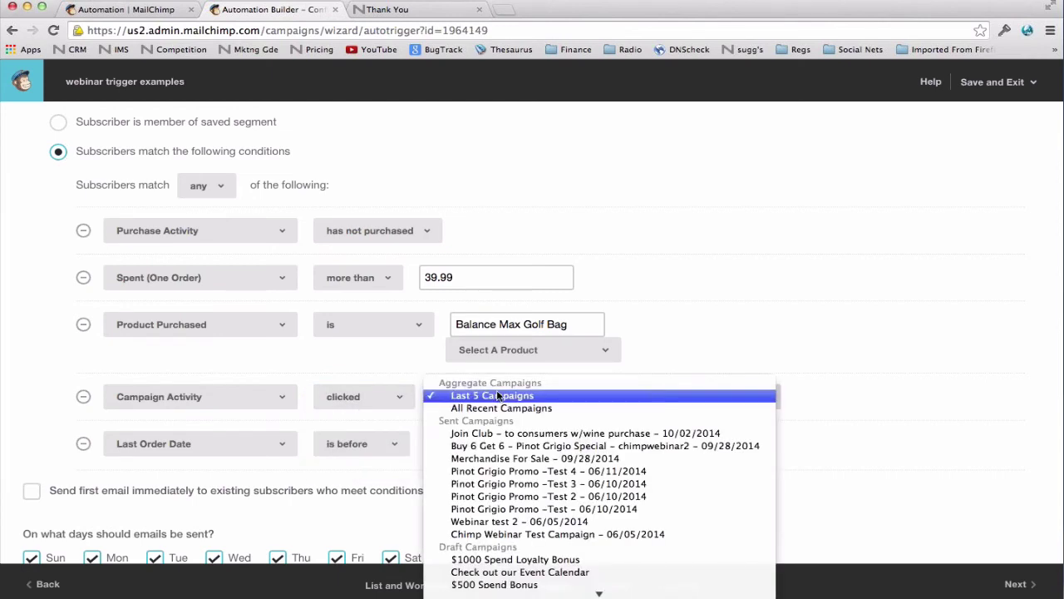
left_click(497, 396)
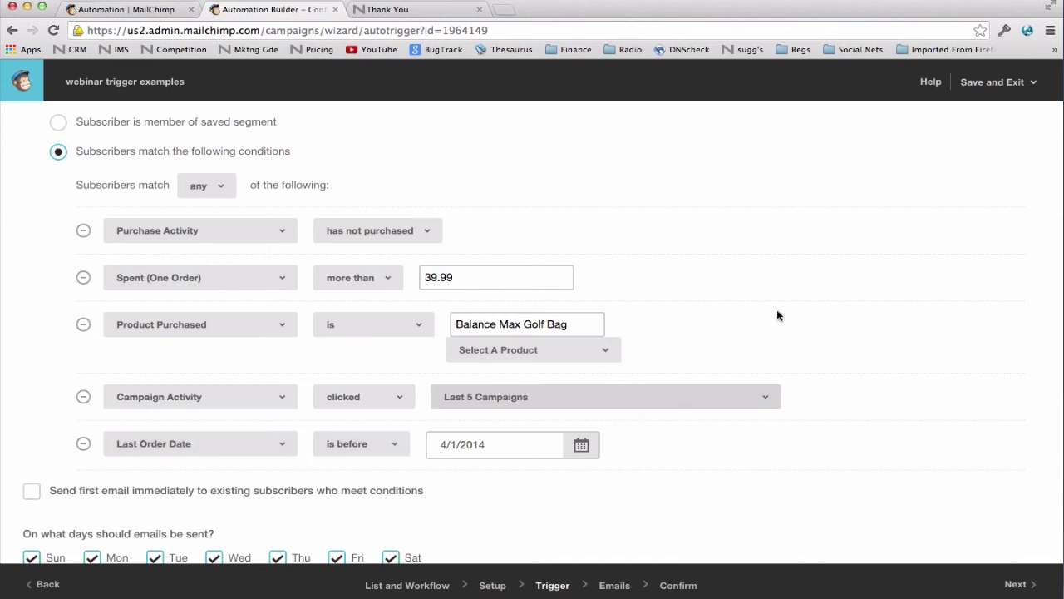
scroll(778, 316, "down", 3)
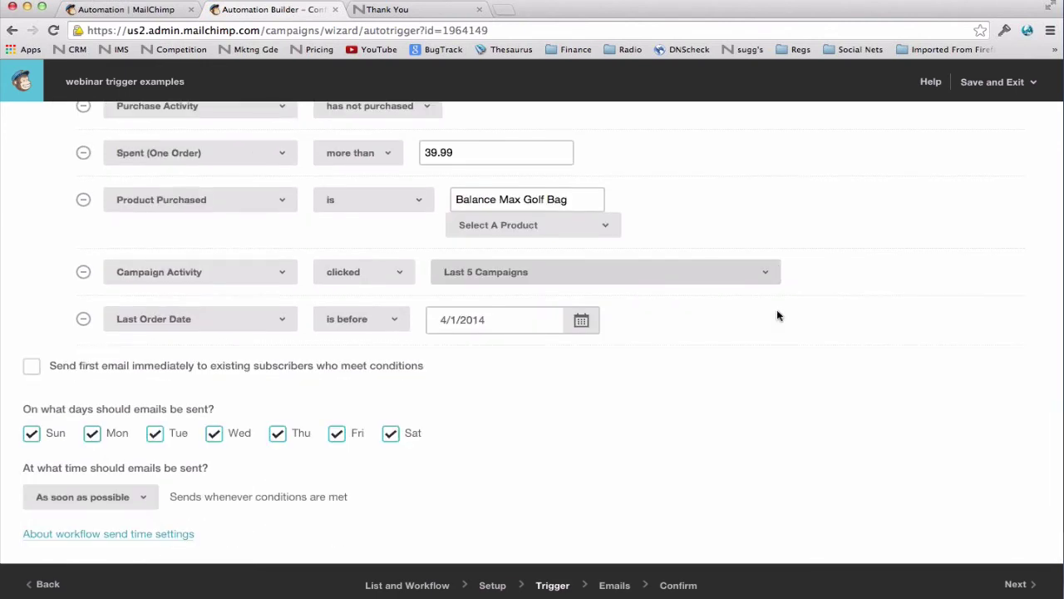
scroll(778, 316, "up", 7)
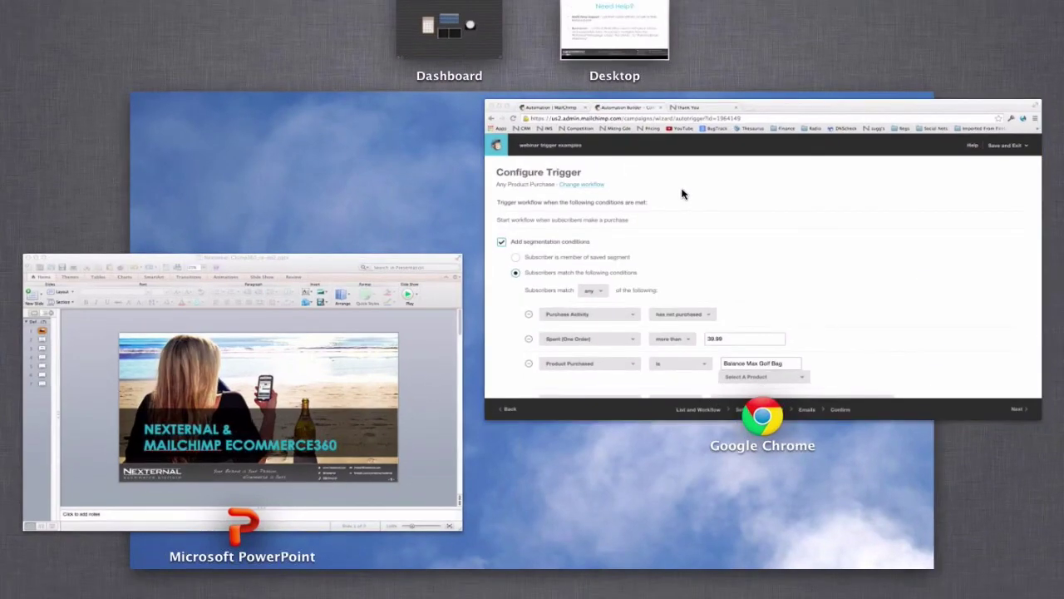
Switch back to Google Chrome and show the Nexternal "Thank You" page.
left_click(685, 194)
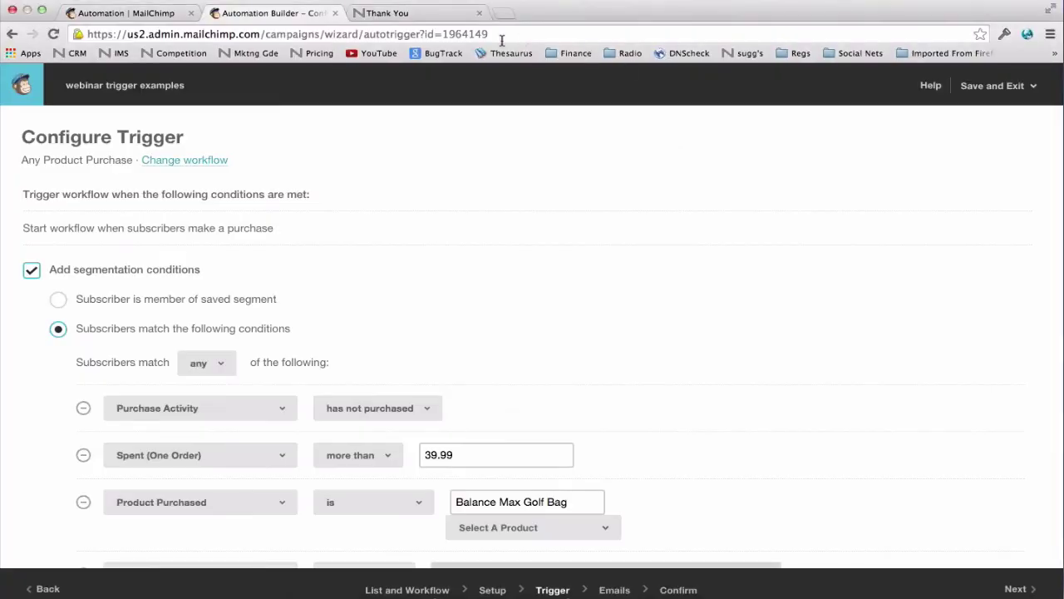
left_click(443, 18)
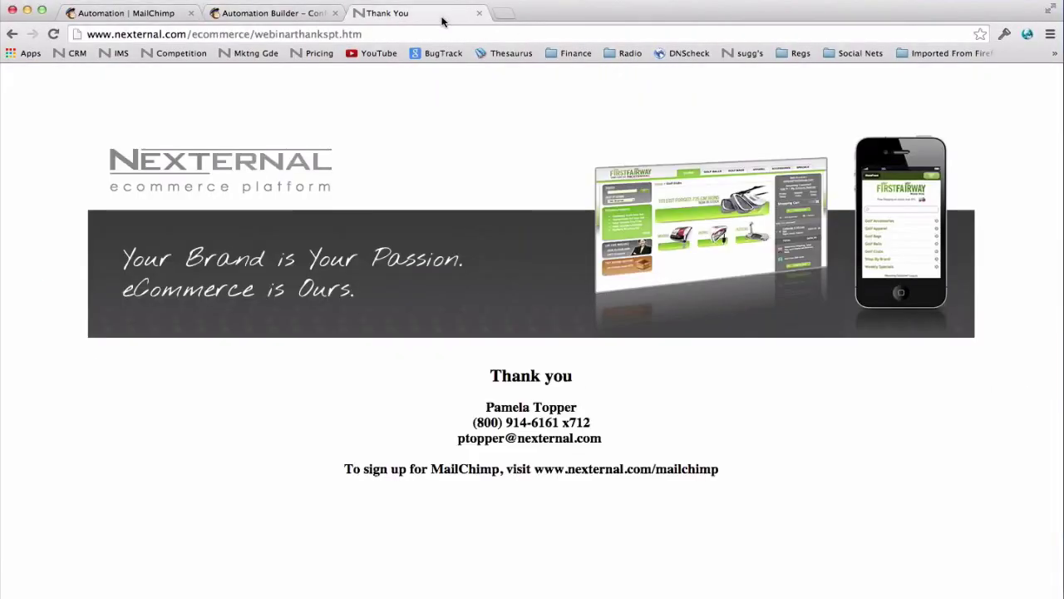